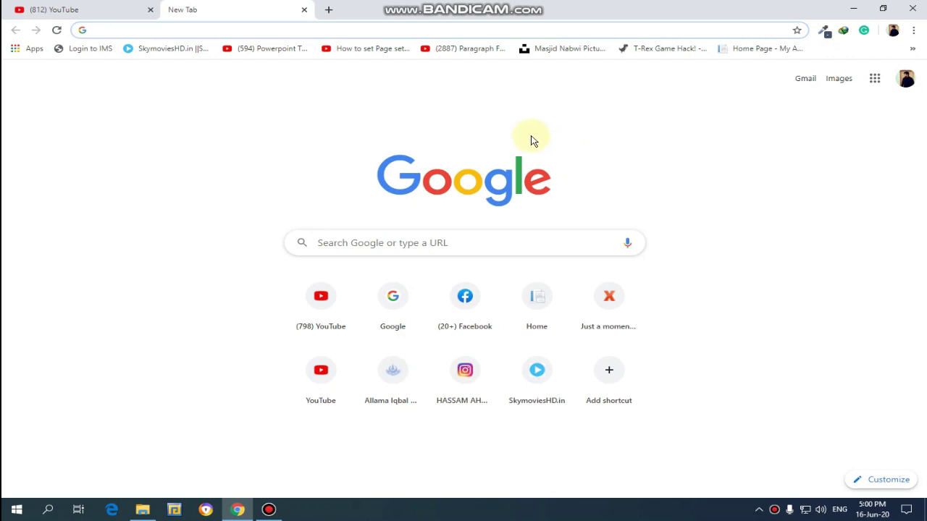
# Step: Load the 1337x.st torrent site in the new Chrome tab
pyautogui.click(854, 9)
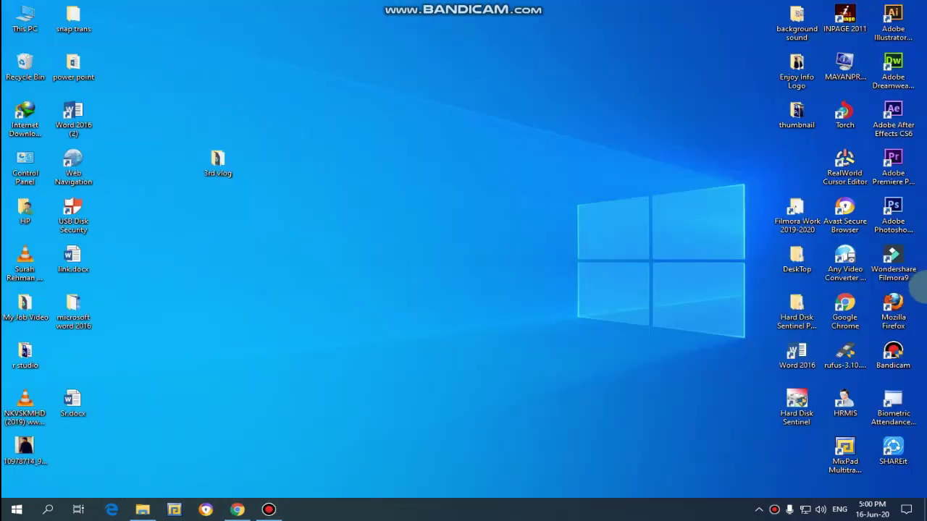
pyautogui.click(760, 510)
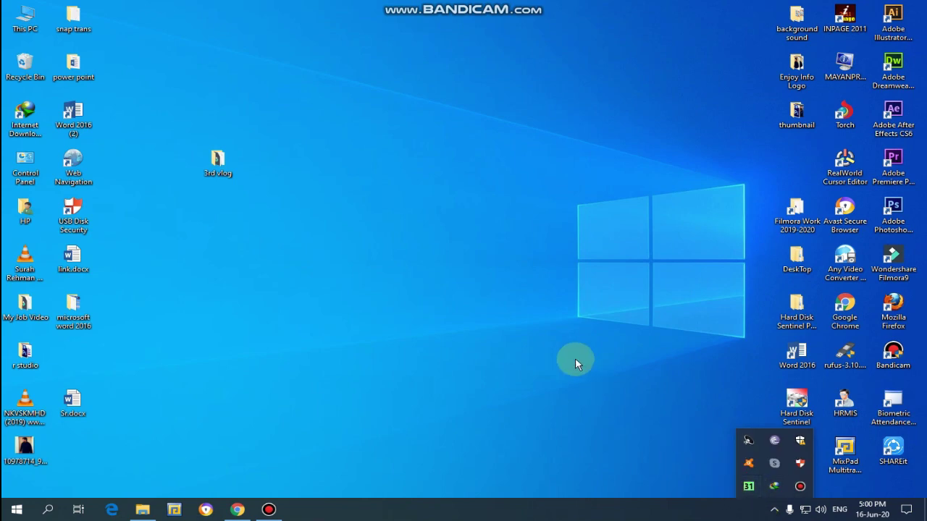
pyautogui.click(238, 510)
pyautogui.click(188, 24)
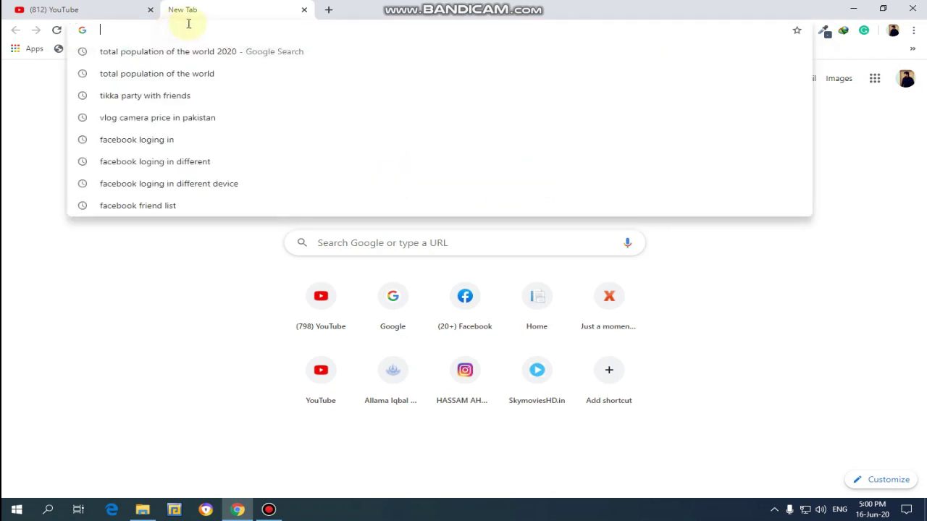
pyautogui.write('13')
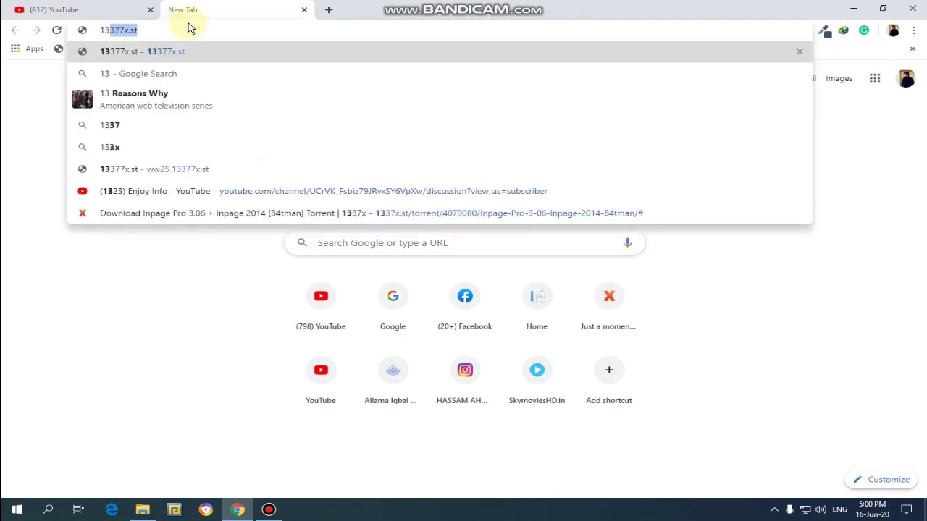
pyautogui.write('37x')
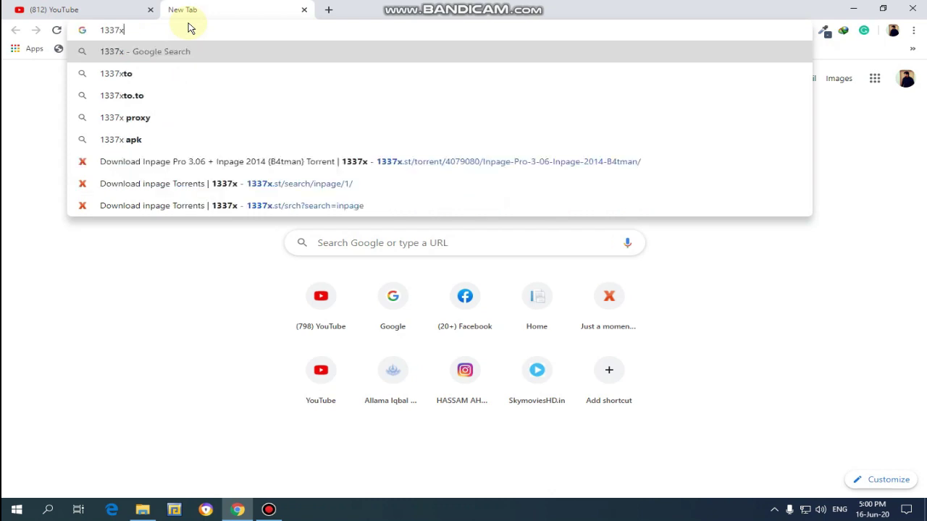
pyautogui.write('.st')
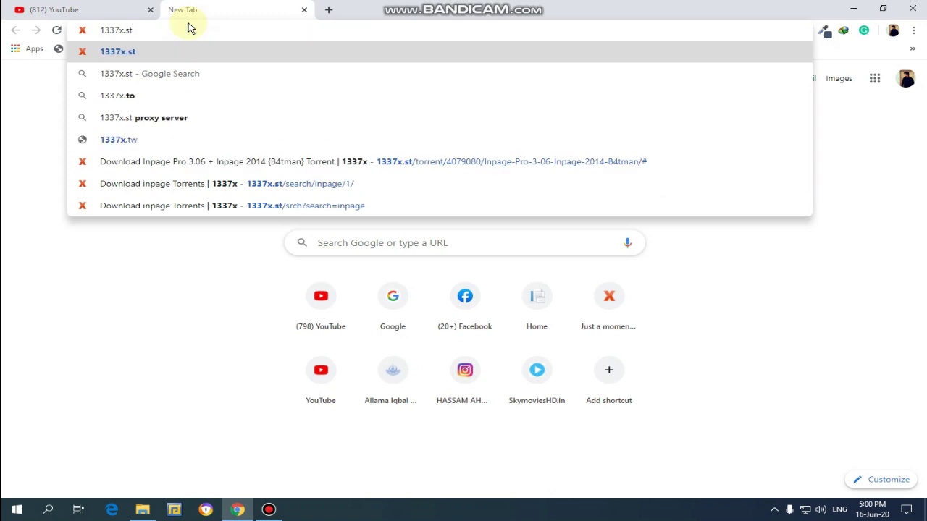
pyautogui.press('Return')
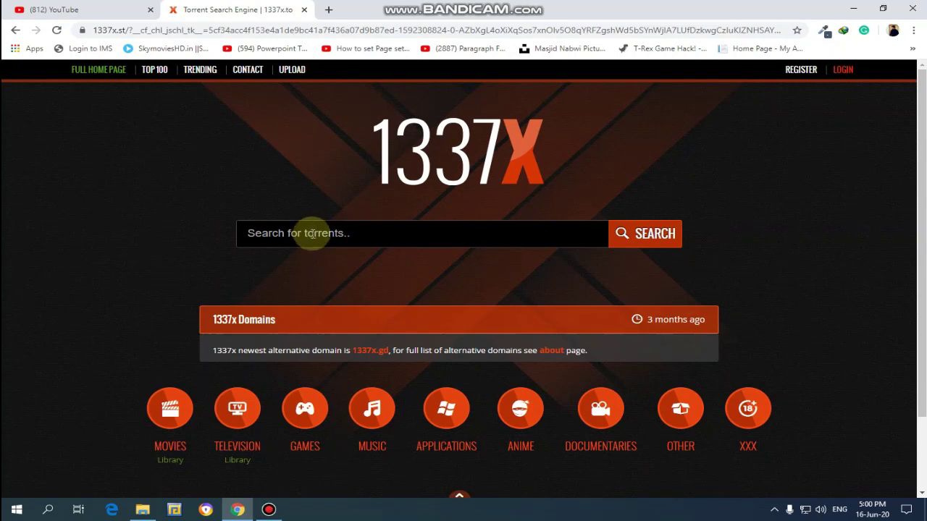
# Step: Search 1337x for 'any video converter' by pasting the phrase into its search box
pyautogui.click(327, 12)
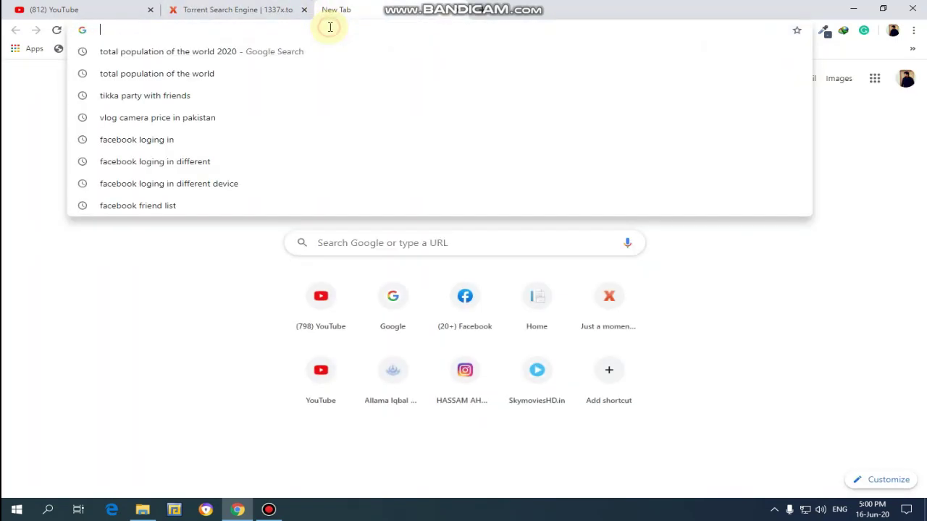
pyautogui.write('any ')
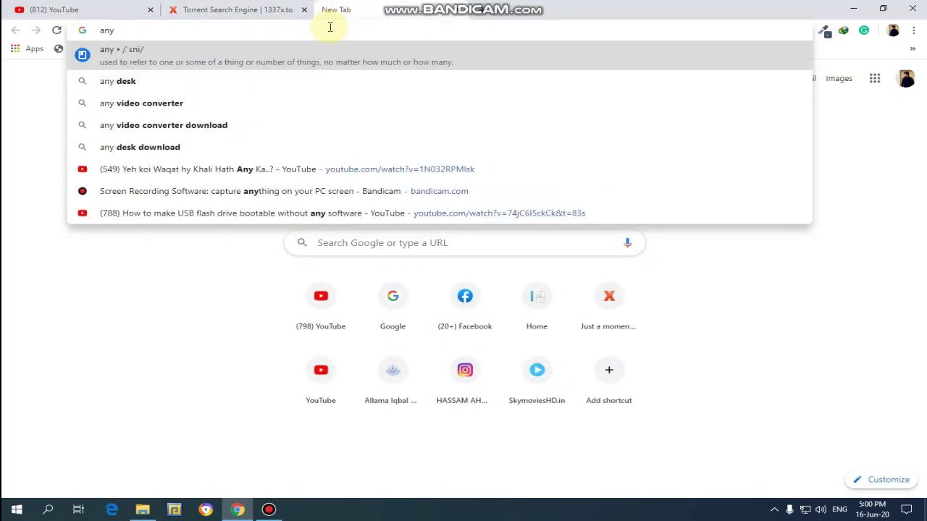
pyautogui.write('video converter')
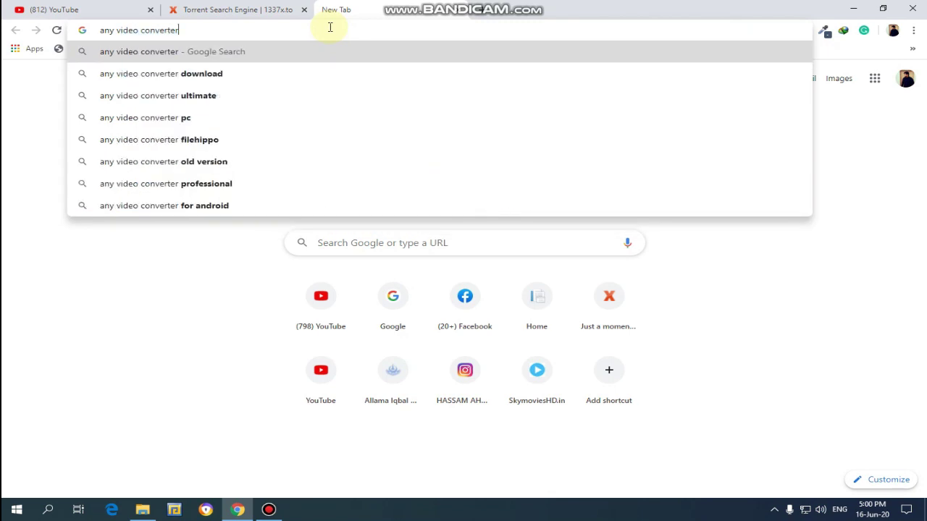
pyautogui.hotkey('ctrl', 'a')
pyautogui.hotkey('ctrl', 'c')
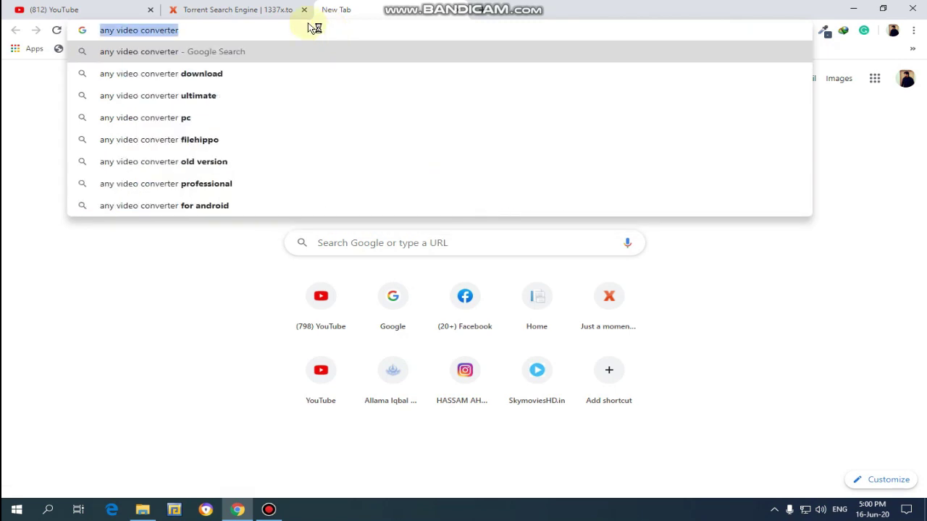
pyautogui.click(253, 8)
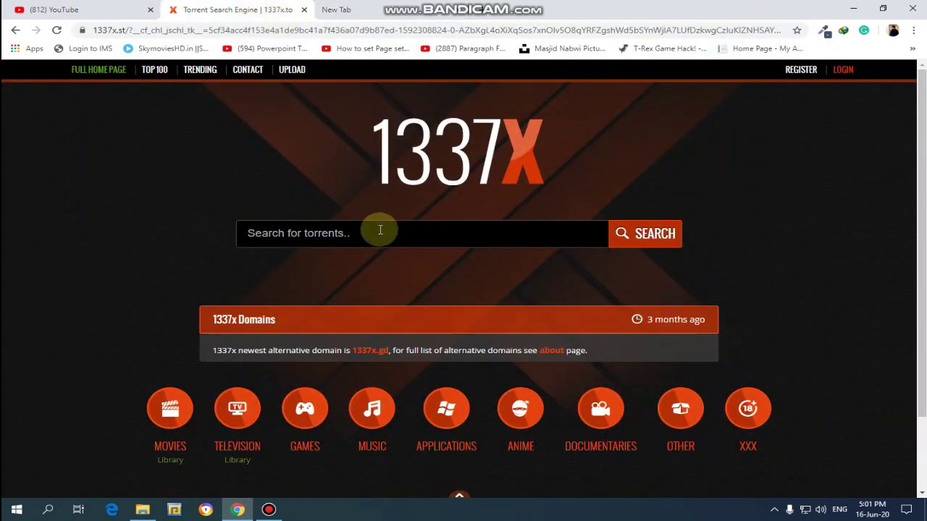
pyautogui.click(380, 230)
pyautogui.hotkey('ctrl', 'v')
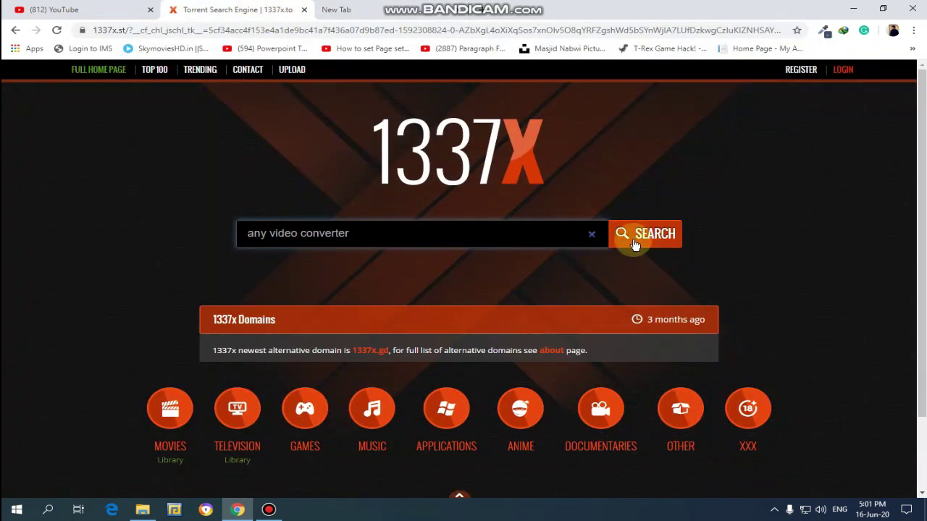
pyautogui.click(635, 245)
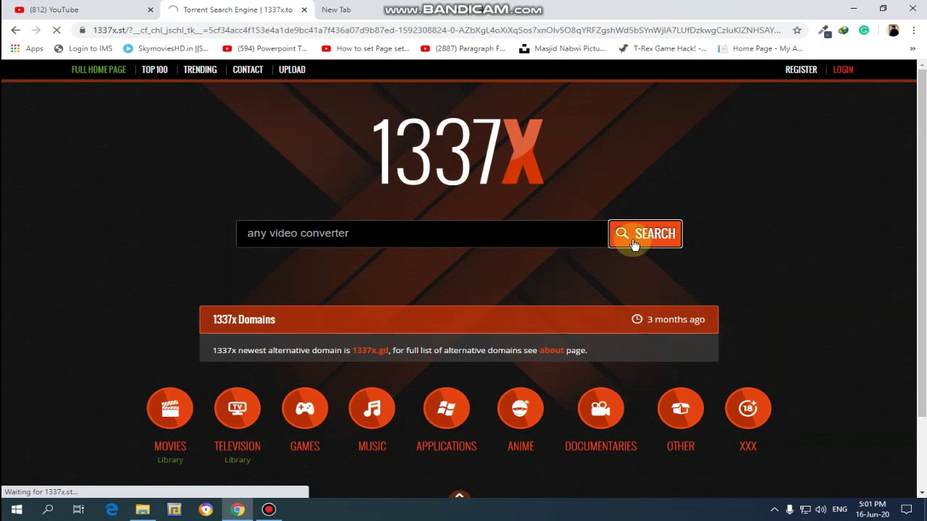
# Step: Dismiss the music search advert and open the Any Video Converter Professional & Ultimate 5.9.3 Multilingual result
pyautogui.scroll(-2, 507, 239)
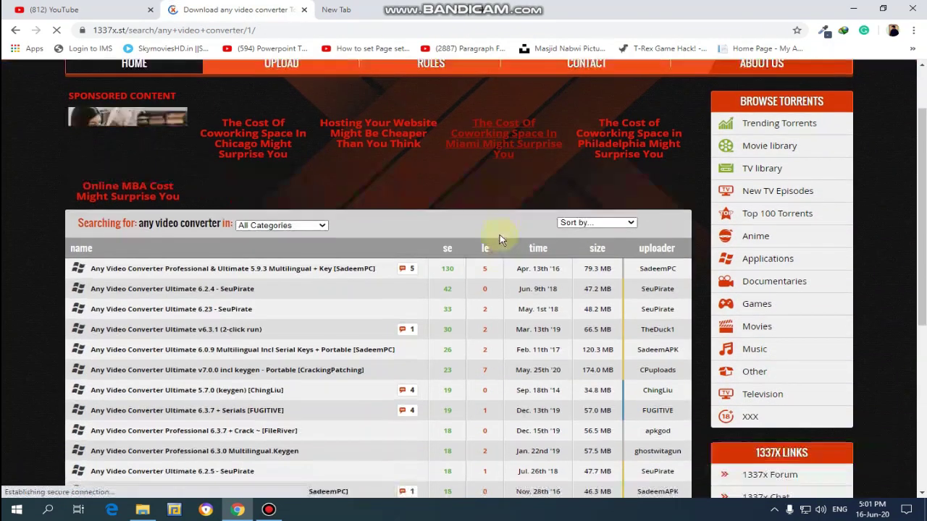
pyautogui.scroll(-1, 239, 246)
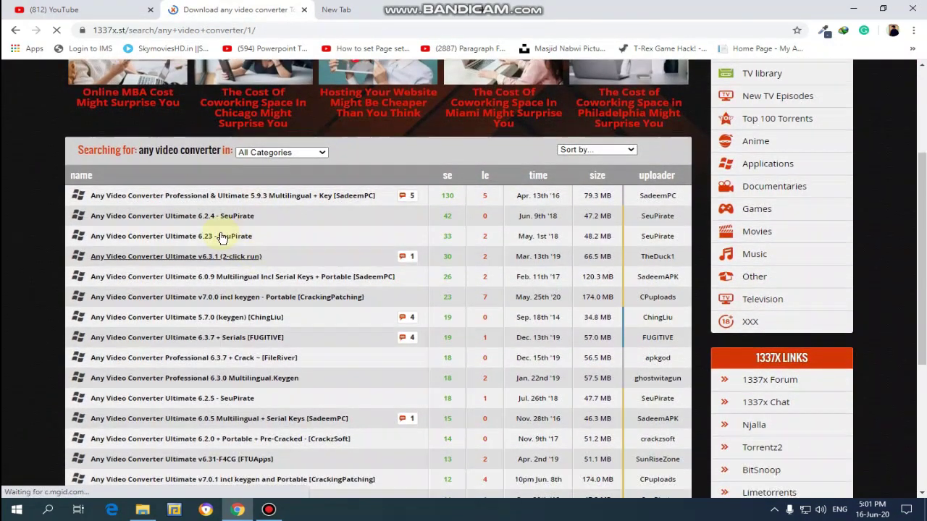
pyautogui.click(178, 214)
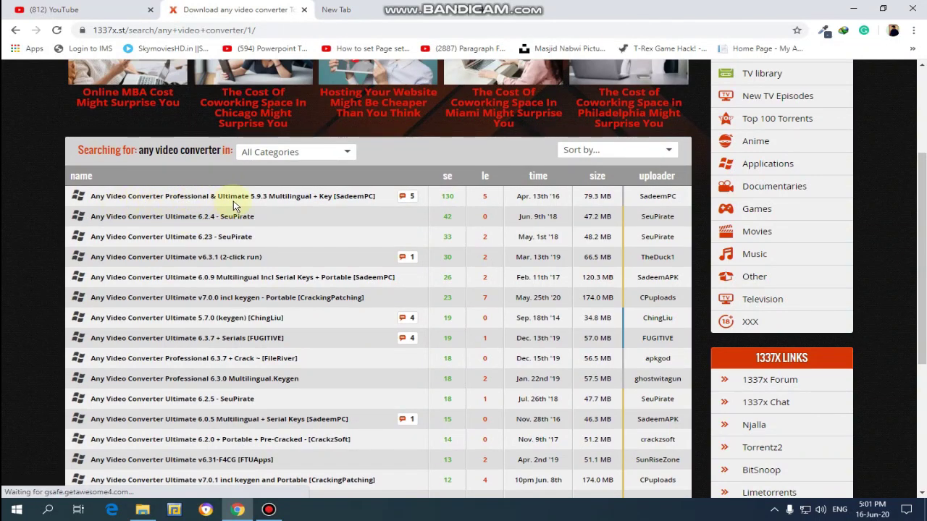
pyautogui.click(260, 205)
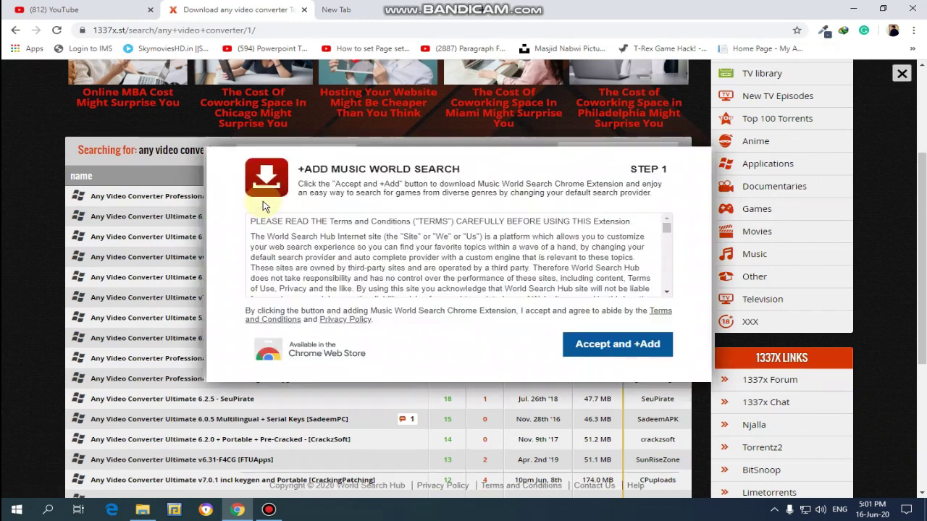
pyautogui.click(901, 73)
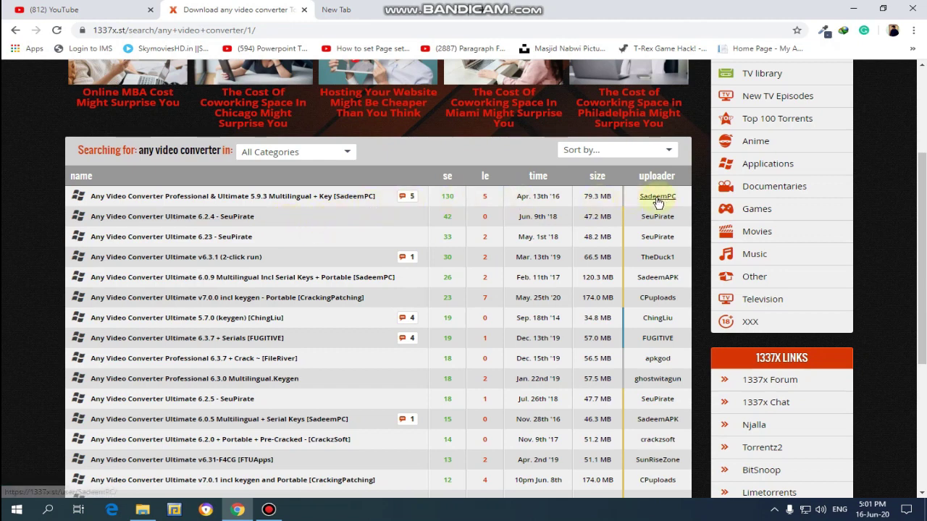
pyautogui.click(324, 202)
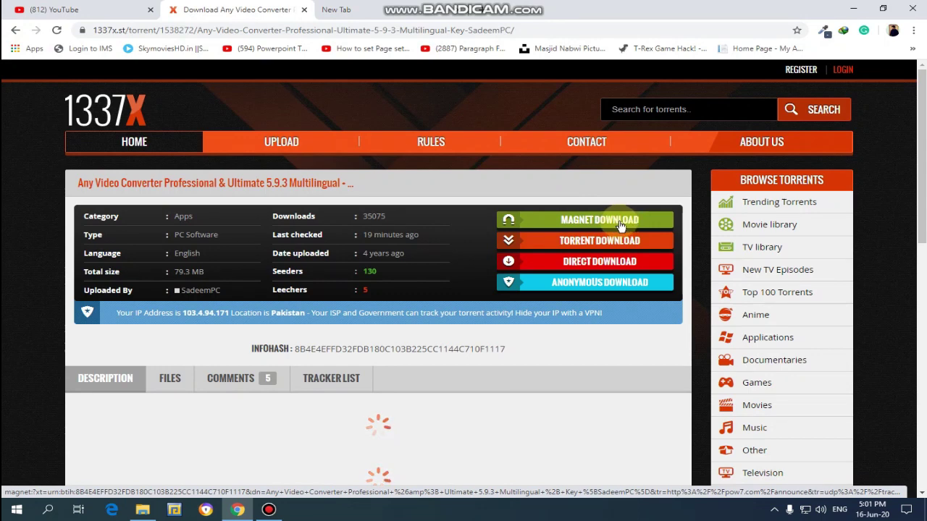
# Step: Use the 'None working? Use magnet' fallback and let Torch open the converter's magnet link
pyautogui.click(620, 225)
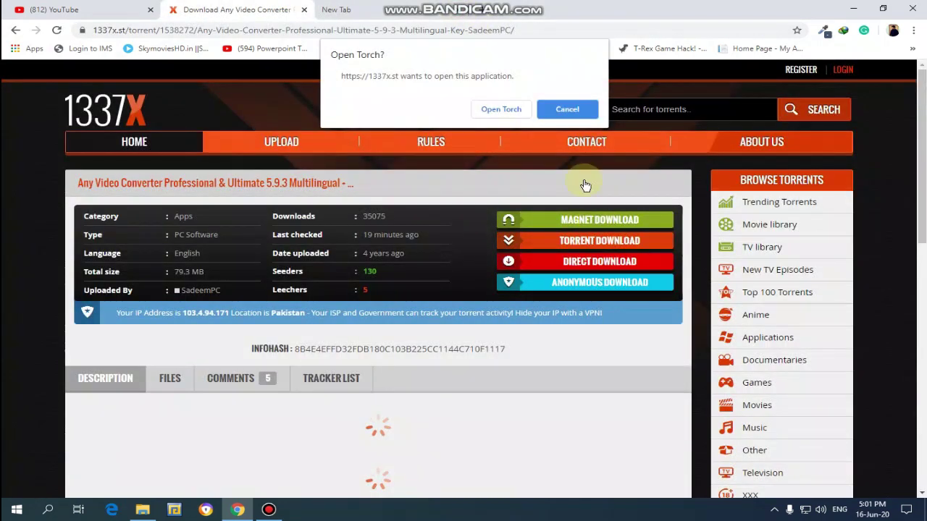
pyautogui.click(567, 108)
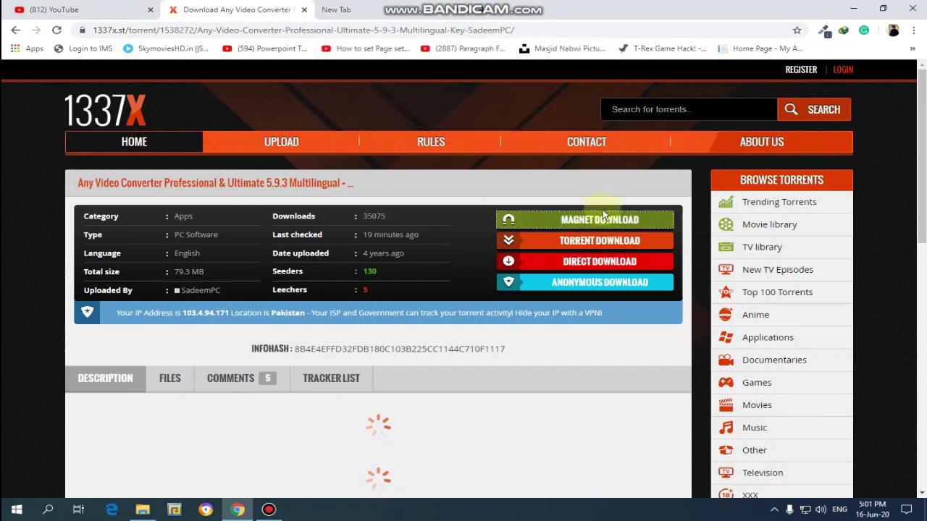
pyautogui.click(604, 245)
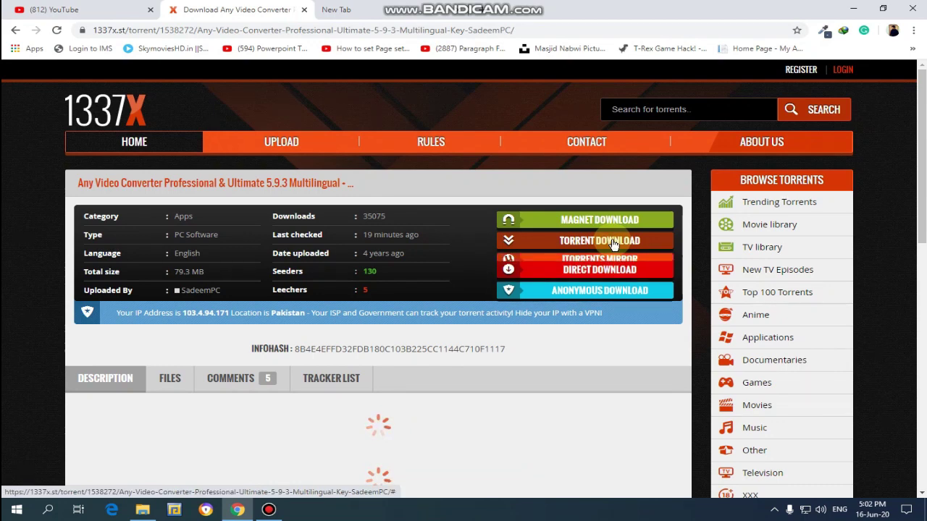
pyautogui.click(613, 243)
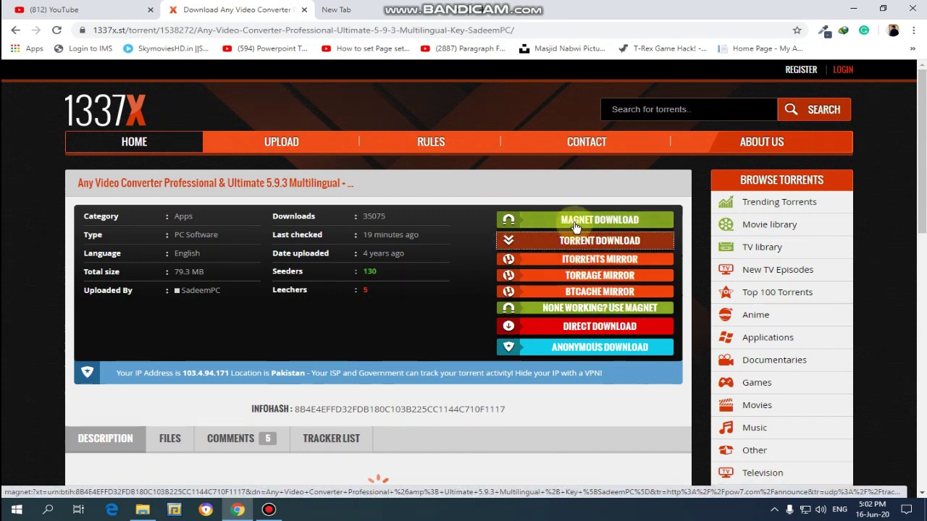
pyautogui.click(600, 308)
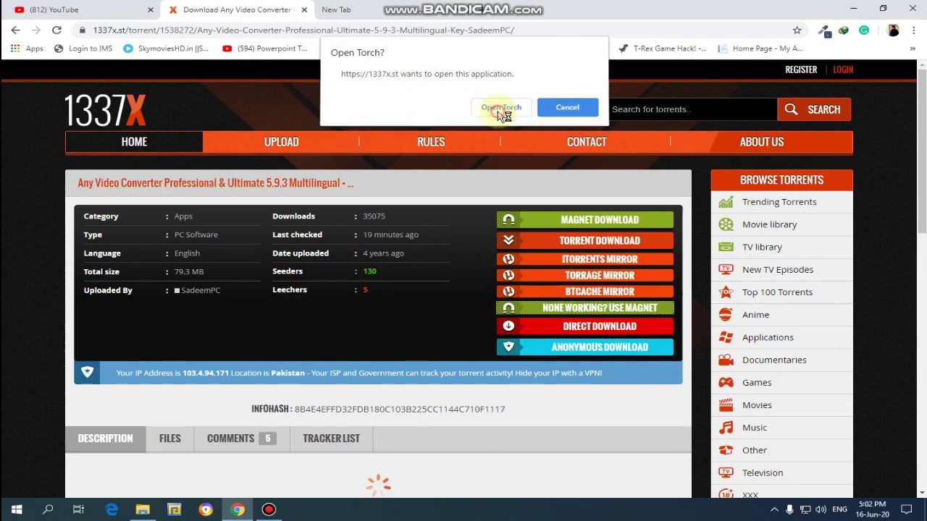
pyautogui.click(499, 112)
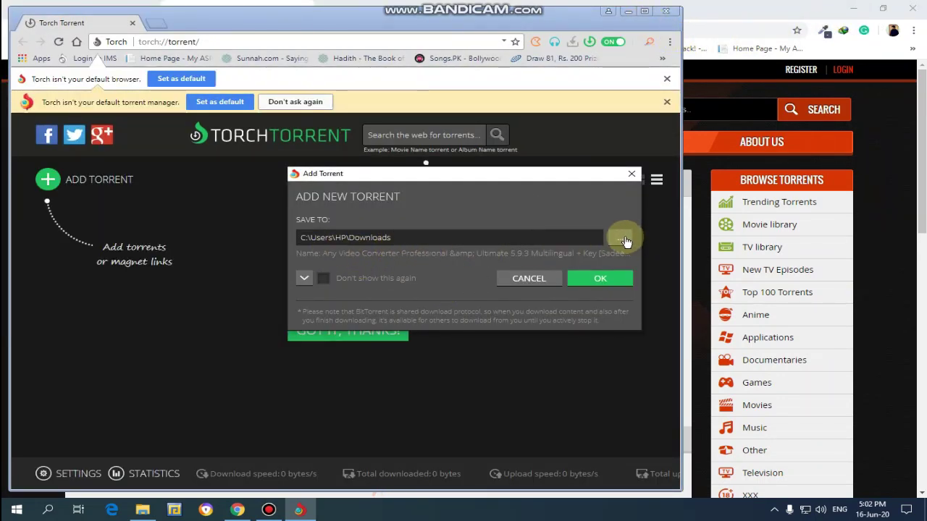
# Step: Set the torrent's save folder to Desktop and start the download
pyautogui.click(621, 239)
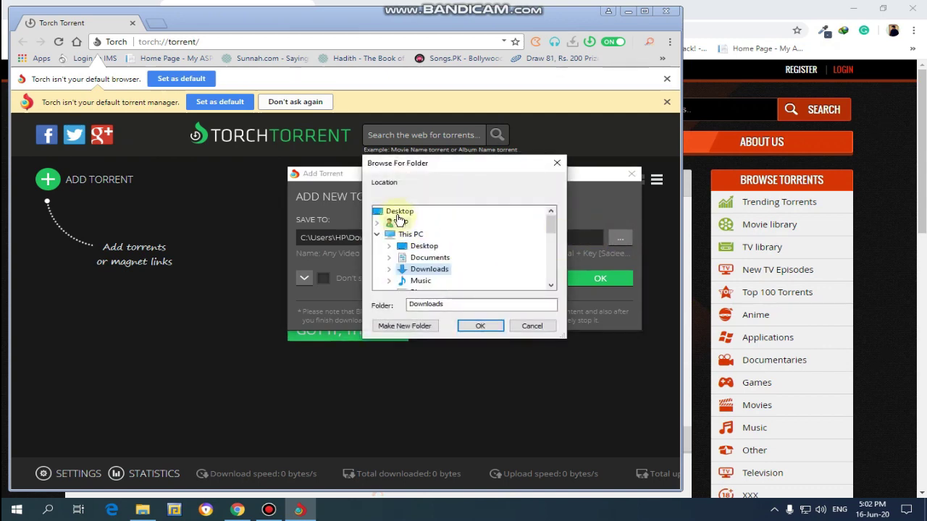
pyautogui.click(396, 212)
pyautogui.click(480, 326)
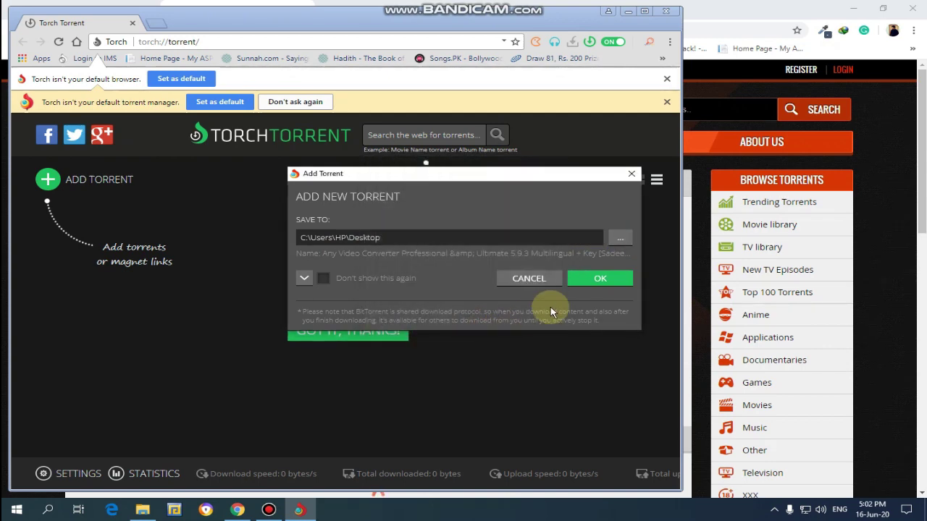
pyautogui.click(587, 278)
# Step: Maximize Torch and open options on the finished 81.3 MB download
pyautogui.scroll(-1, 418, 345)
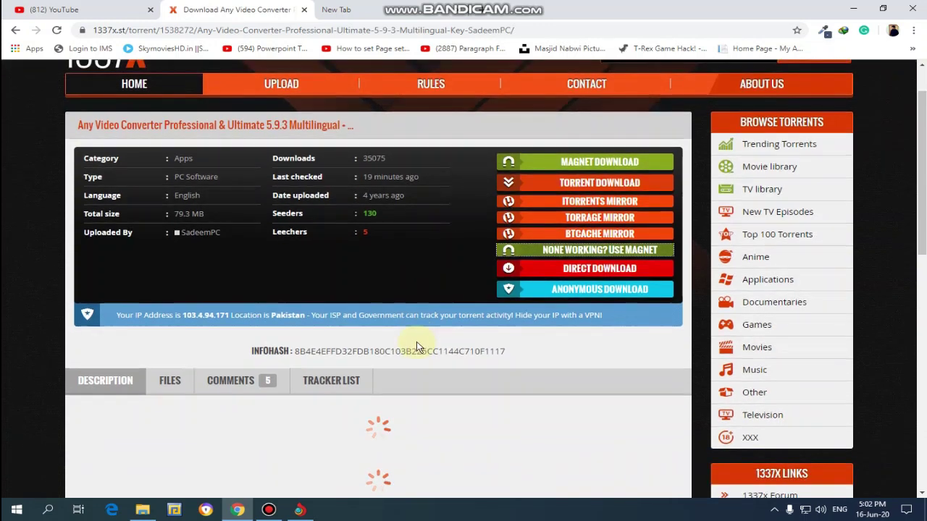
pyautogui.click(300, 510)
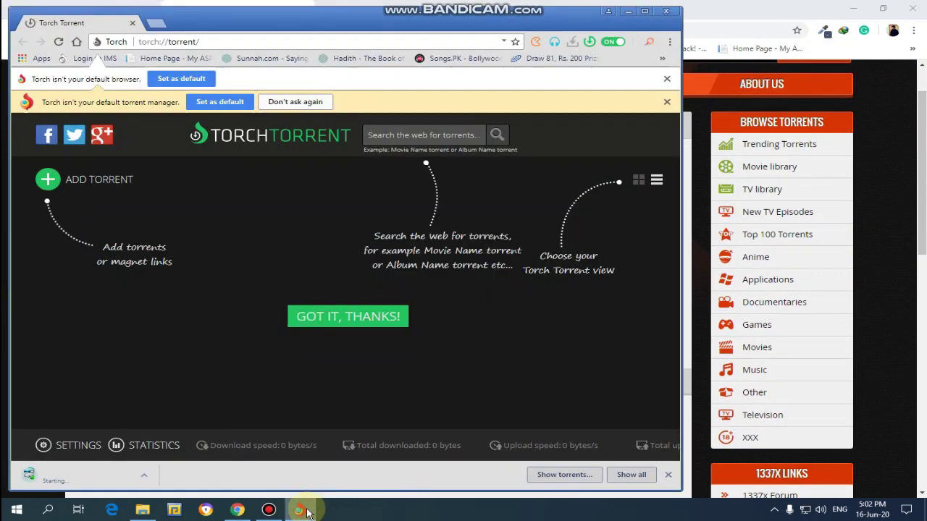
pyautogui.click(644, 11)
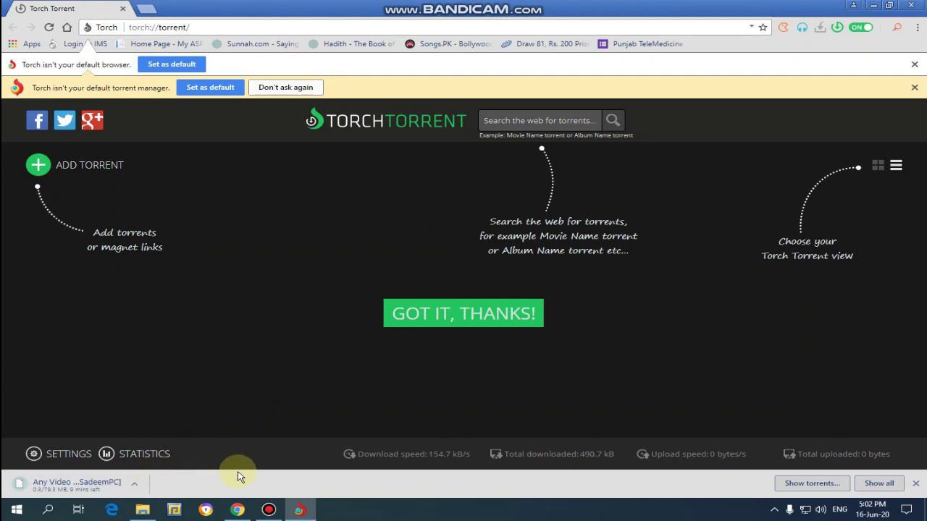
pyautogui.moveTo(271, 513)
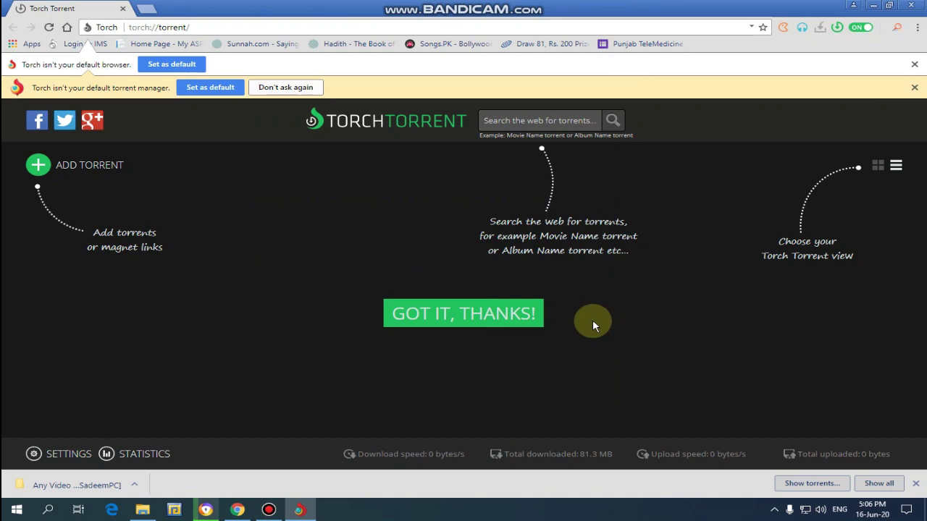
pyautogui.rightClick(86, 490)
# Step: Show the download in its folder, clear the windows, and open the Any Video Converter desktop folder
pyautogui.click(115, 462)
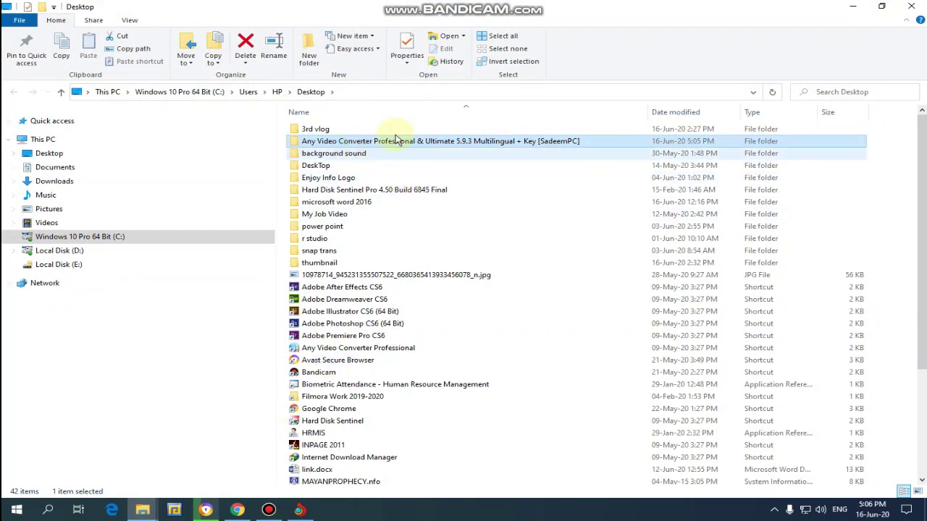
pyautogui.click(849, 6)
pyautogui.click(851, 7)
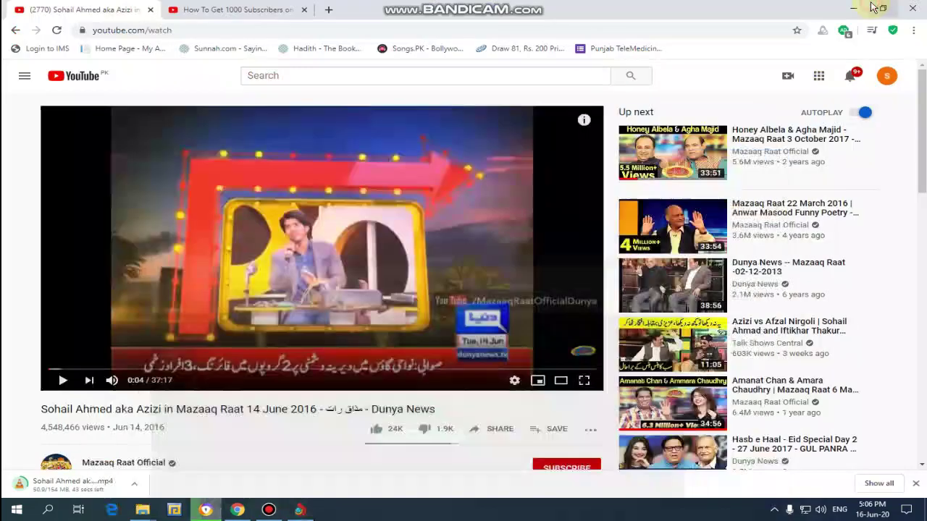
pyautogui.click(853, 8)
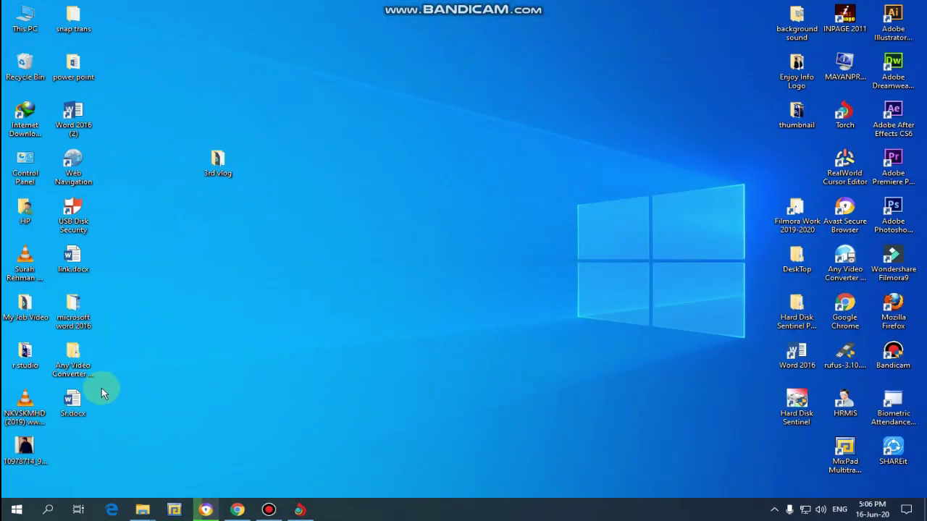
pyautogui.moveTo(91, 384); pyautogui.dragTo(435, 246)
pyautogui.doubleClick(407, 261)
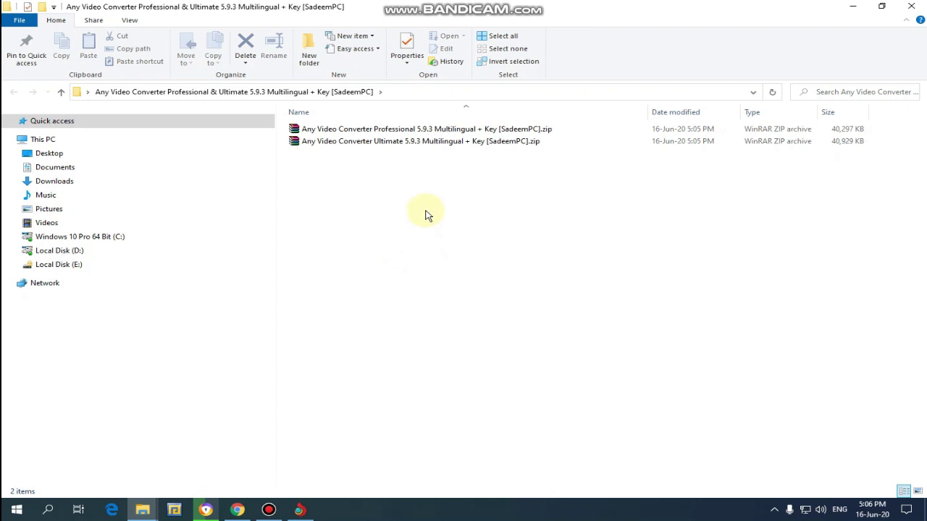
# Step: Extract the Professional 5.9.3 zip to its own folder and open its Key.txt
pyautogui.rightClick(332, 130)
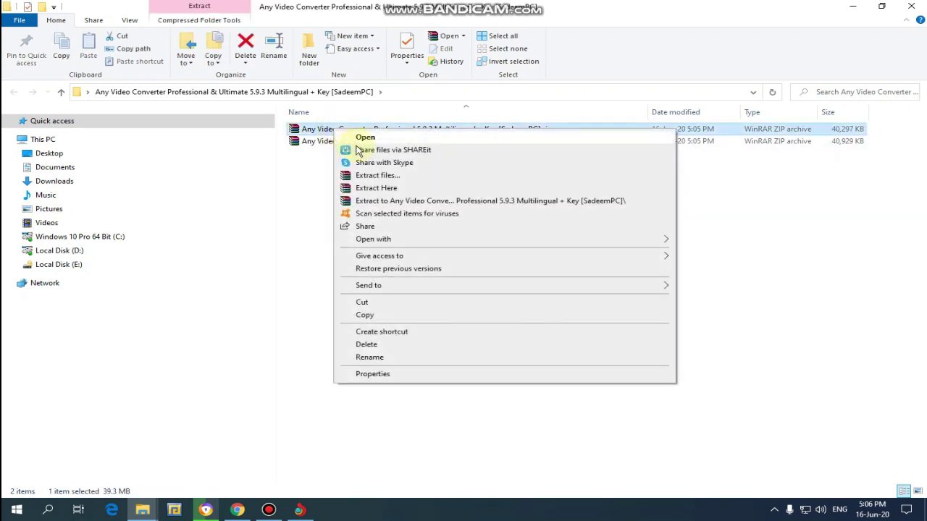
pyautogui.click(379, 201)
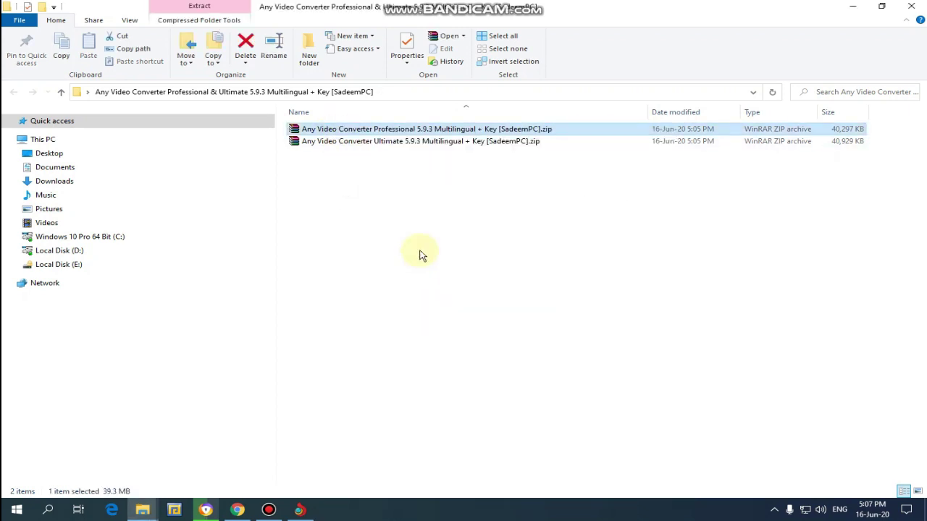
pyautogui.doubleClick(333, 130)
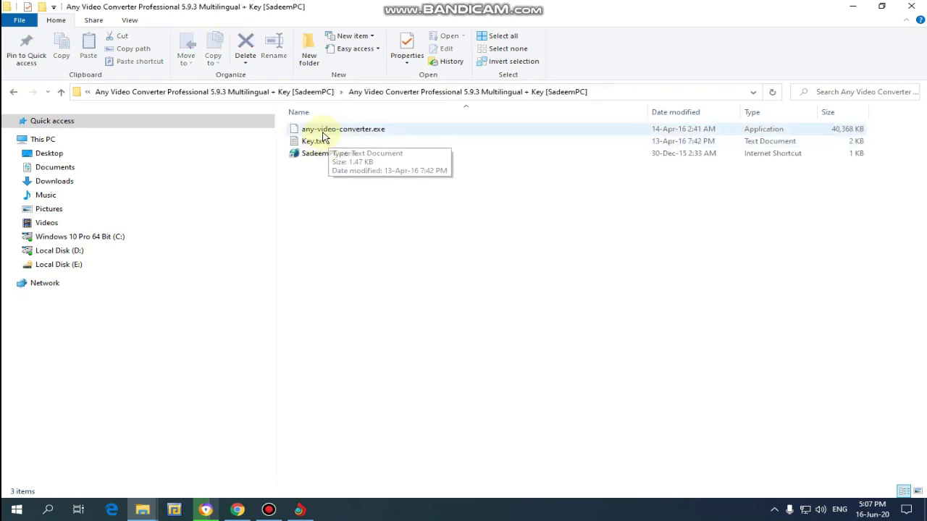
pyautogui.rightClick(323, 131)
pyautogui.click(346, 154)
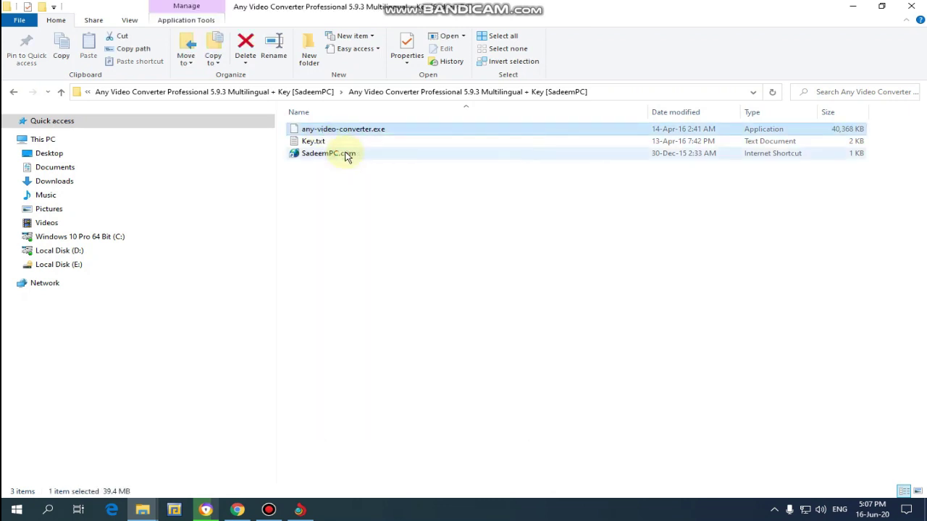
pyautogui.doubleClick(317, 142)
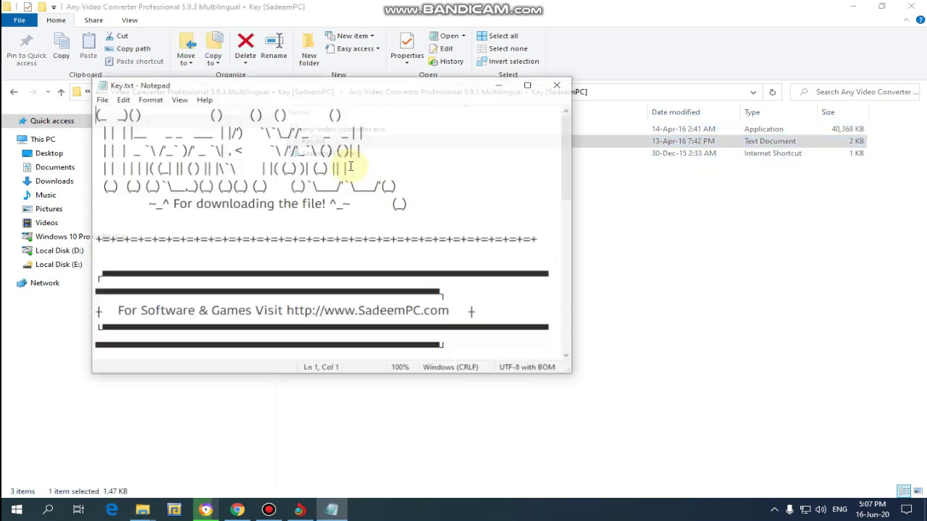
# Step: Maximize Key.txt and copy the first licence key
pyautogui.click(524, 84)
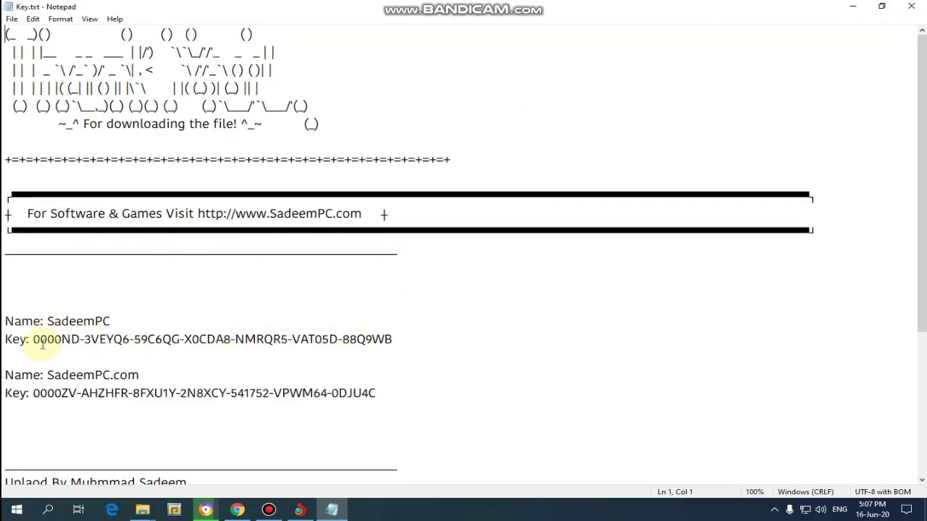
pyautogui.moveTo(33, 339); pyautogui.dragTo(393, 337)
pyautogui.rightClick(308, 339)
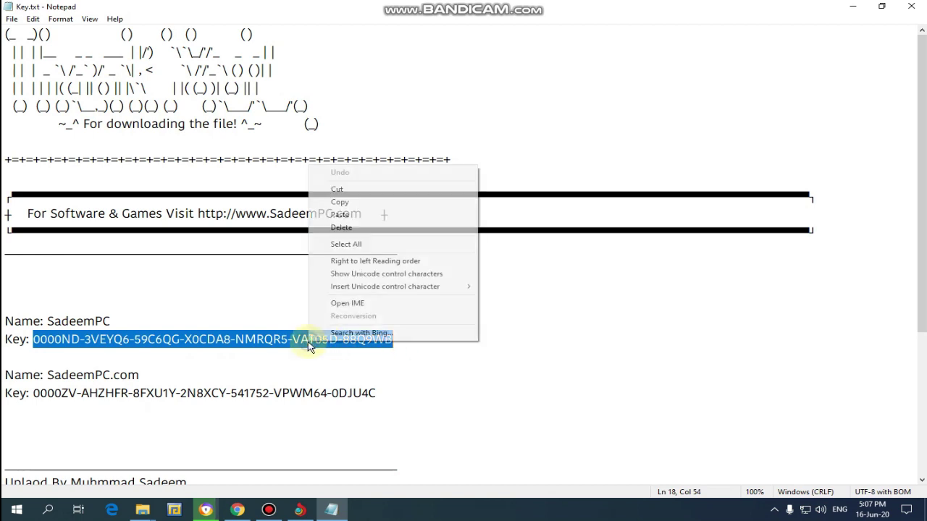
pyautogui.click(331, 201)
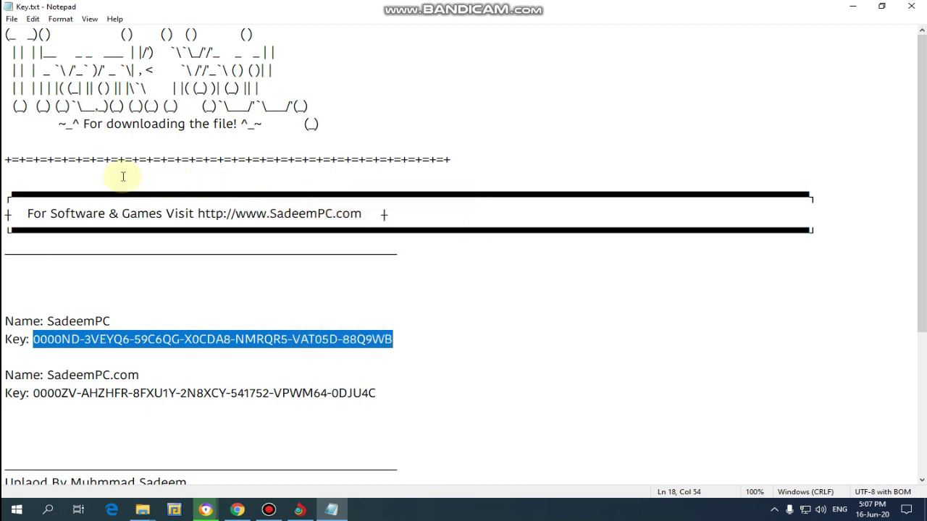
pyautogui.scroll(-4, 213, 152)
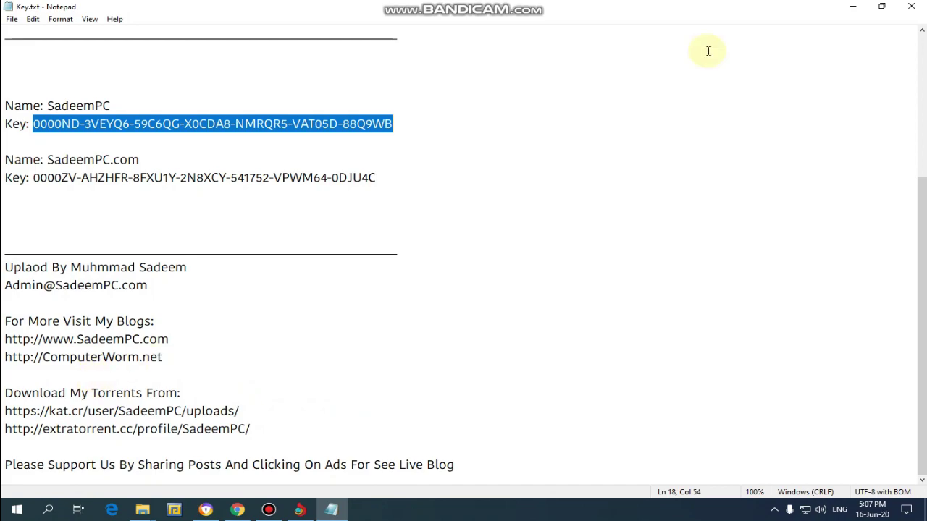
# Step: Minimize Notepad and the folder window, then refresh the desktop twice
pyautogui.click(853, 6)
pyautogui.click(852, 8)
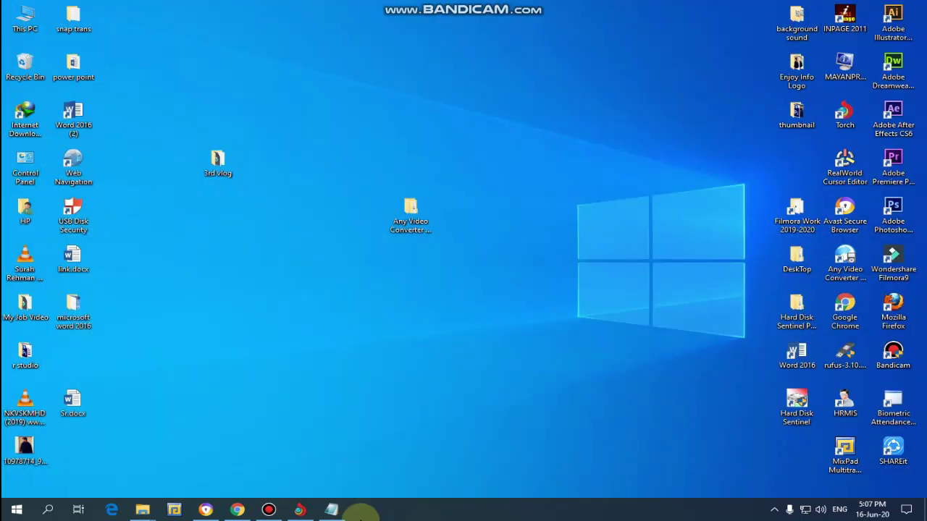
pyautogui.rightClick(594, 231)
pyautogui.click(624, 265)
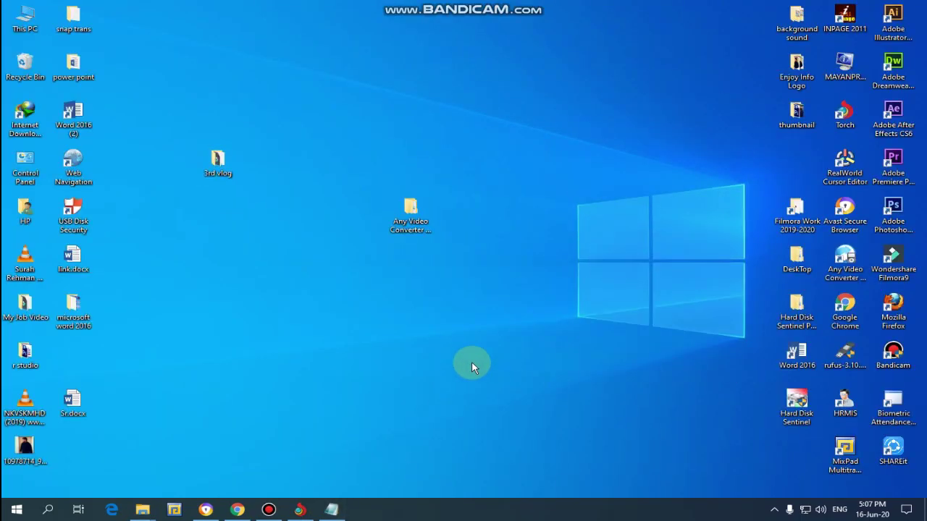
pyautogui.rightClick(465, 310)
pyautogui.click(494, 340)
# Step: Try running the Professional installer, dismiss the file-name-too-long error, and return to the zip folder
pyautogui.doubleClick(418, 228)
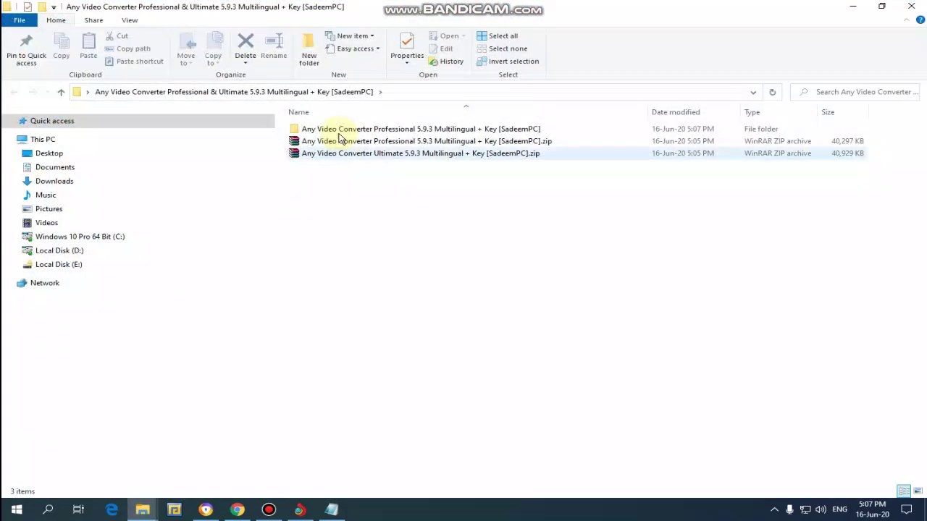
pyautogui.doubleClick(339, 132)
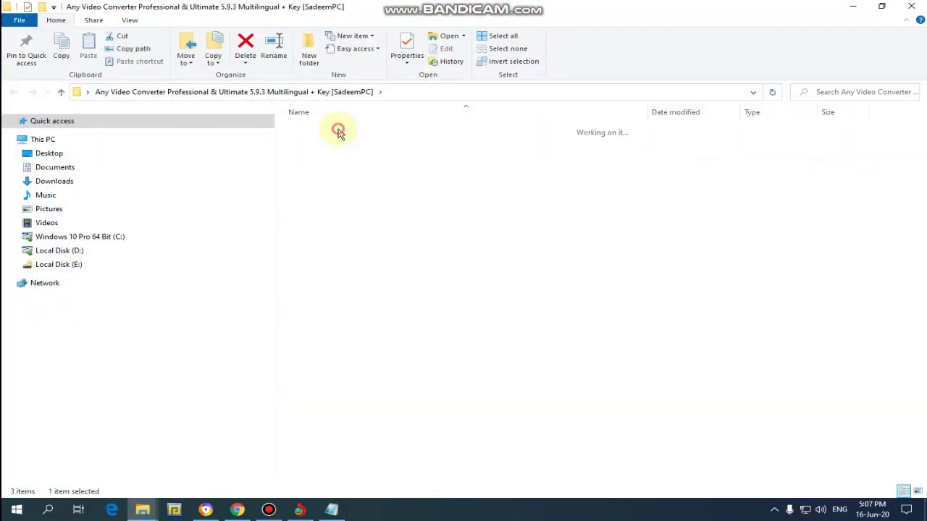
pyautogui.doubleClick(324, 129)
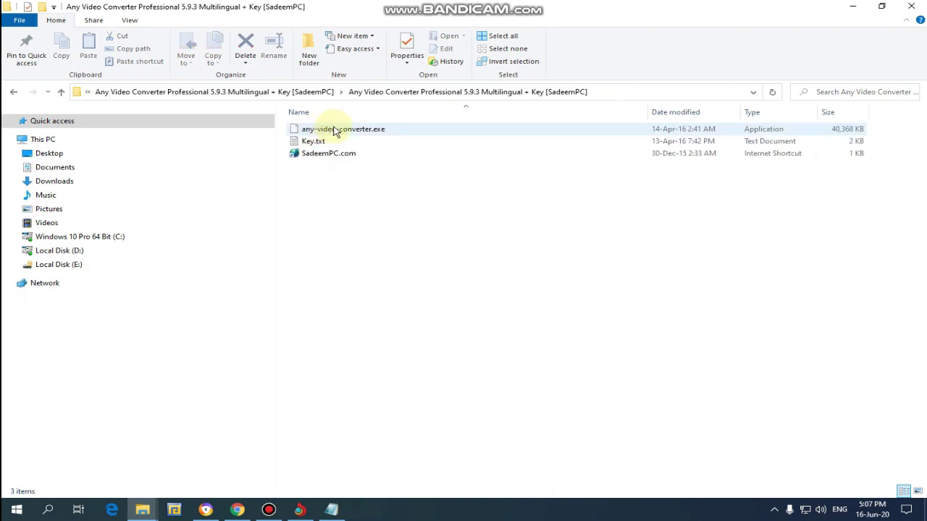
pyautogui.click(336, 130)
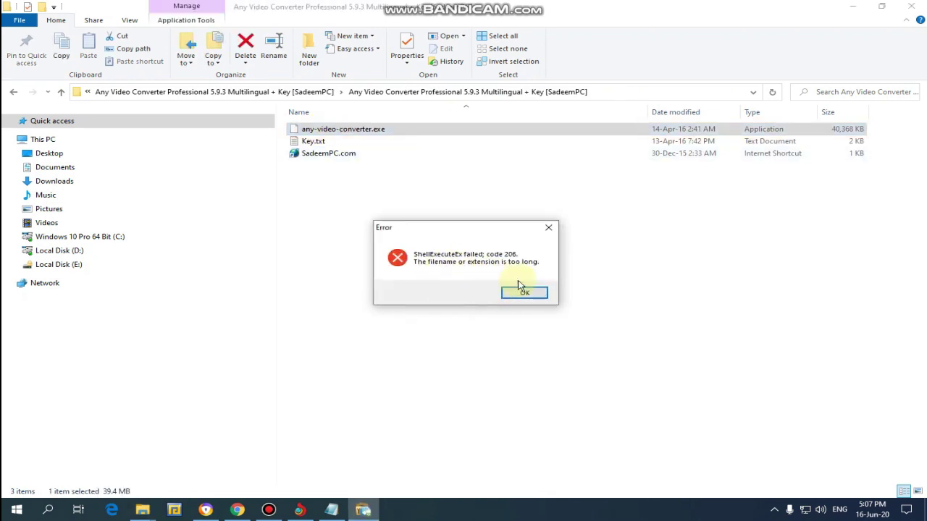
pyautogui.click(525, 293)
pyautogui.click(63, 93)
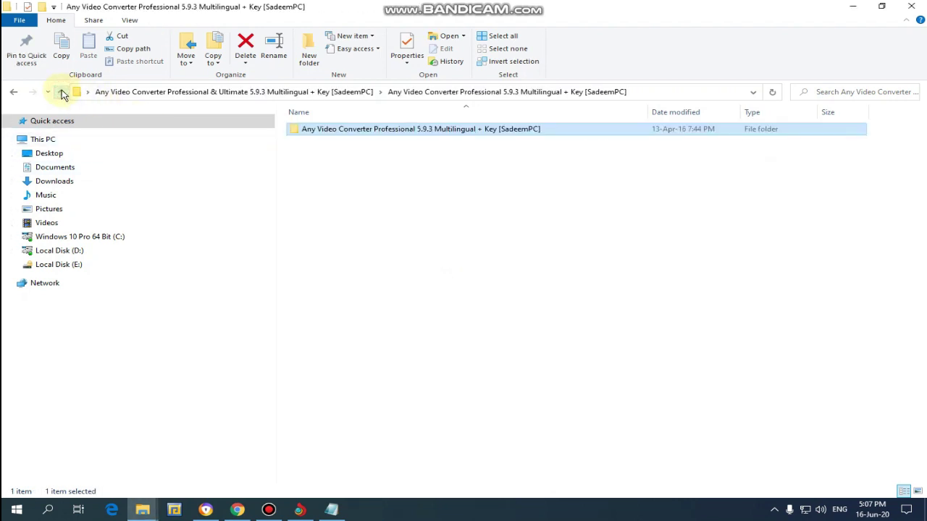
pyautogui.click(63, 92)
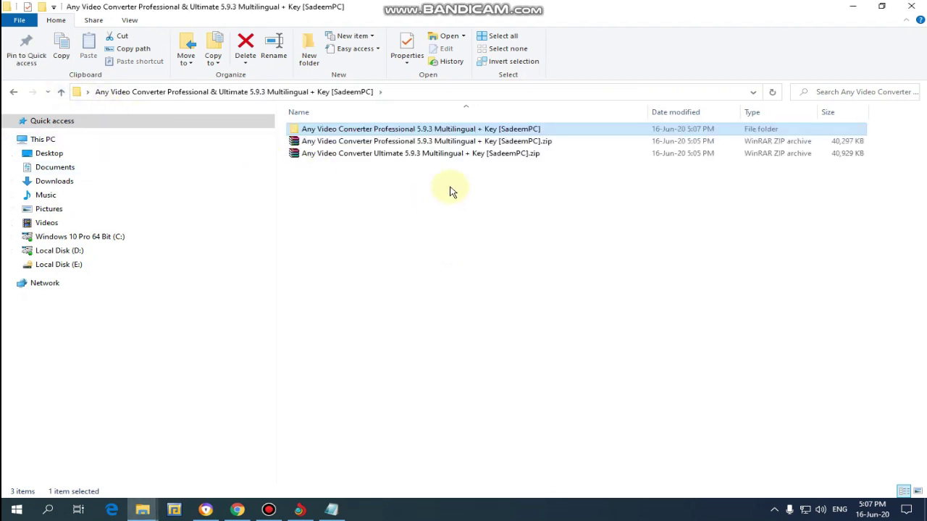
# Step: Extract the Ultimate 5.9.3 zip to its own folder and launch avc-ultimate.exe from it
pyautogui.click(386, 156)
pyautogui.rightClick(386, 157)
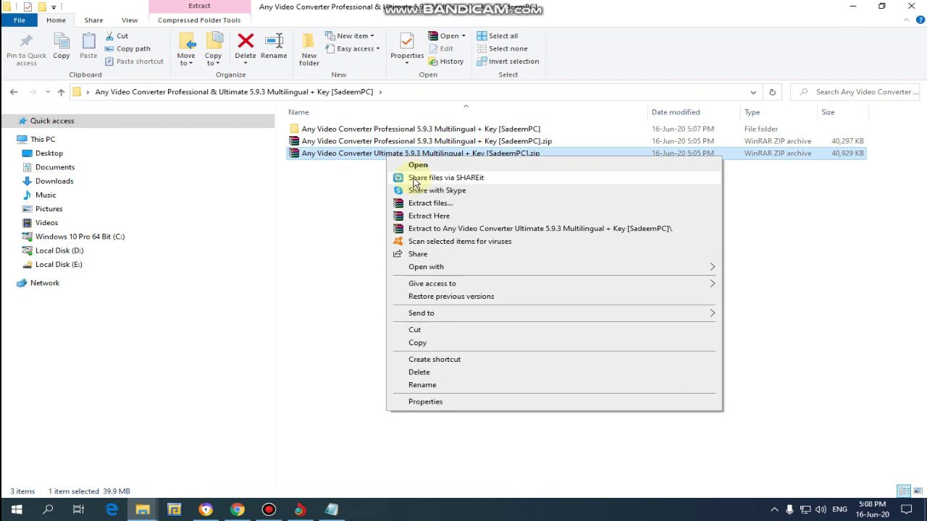
pyautogui.click(441, 230)
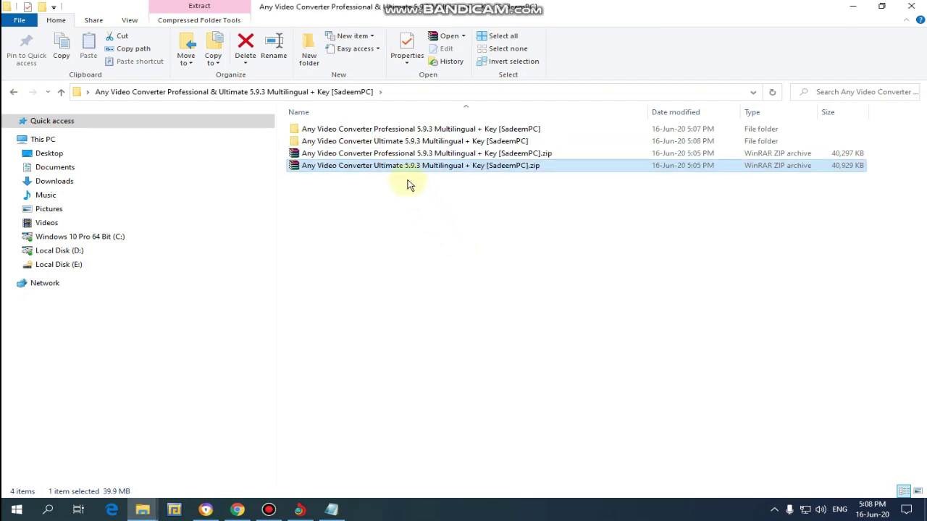
pyautogui.doubleClick(397, 134)
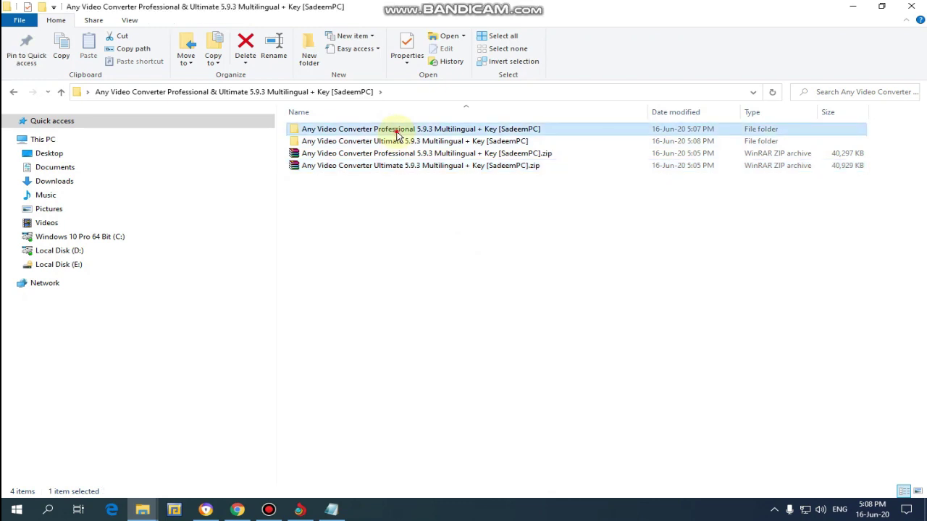
pyautogui.doubleClick(356, 134)
pyautogui.click(61, 91)
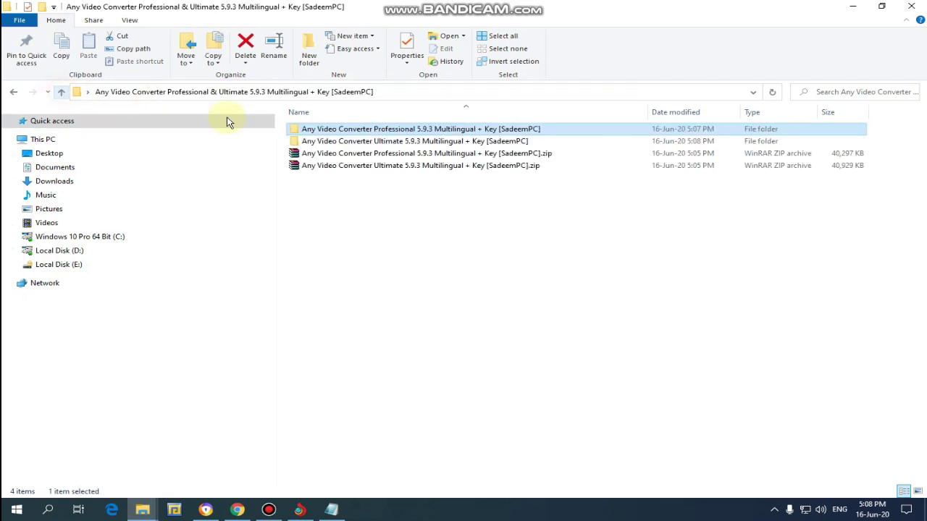
pyautogui.doubleClick(311, 140)
pyautogui.click(311, 134)
pyautogui.doubleClick(311, 134)
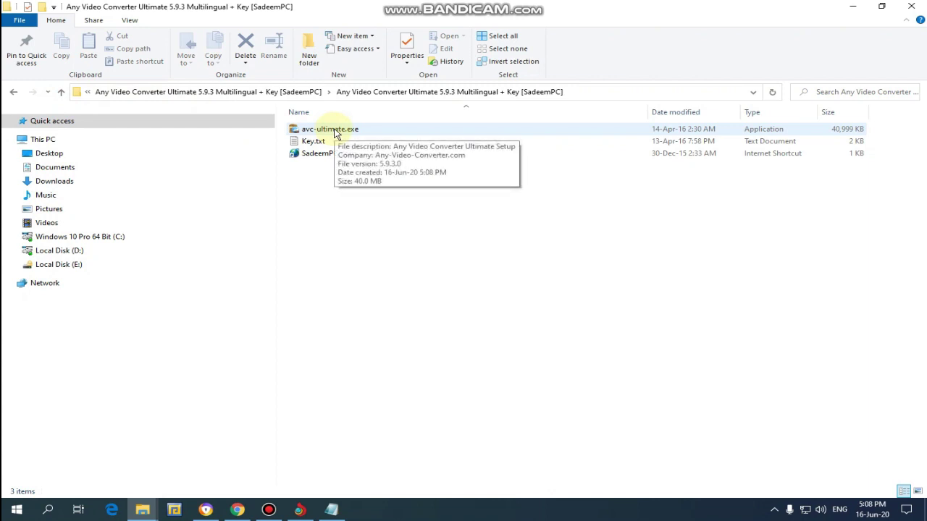
pyautogui.doubleClick(335, 131)
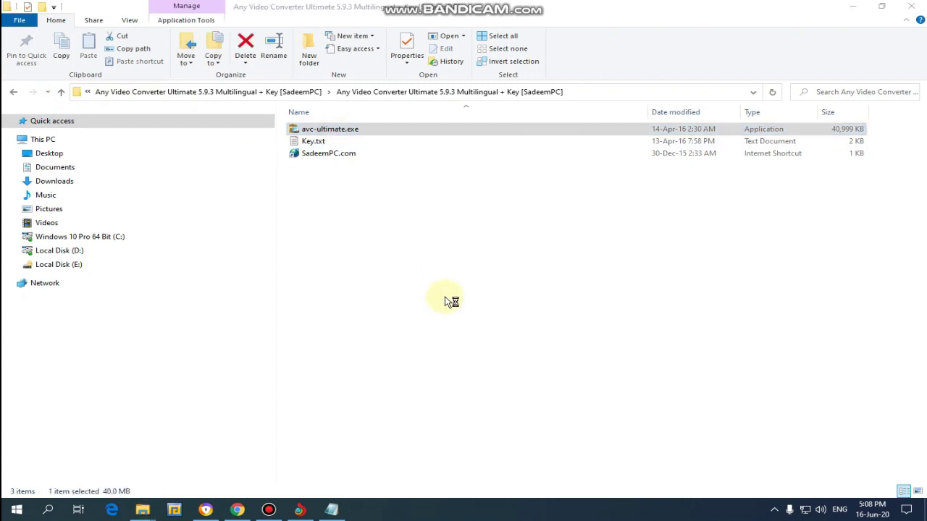
# Step: Confirm the setup language, accept the licence, and keep default install location and Start Menu folder
pyautogui.click(467, 282)
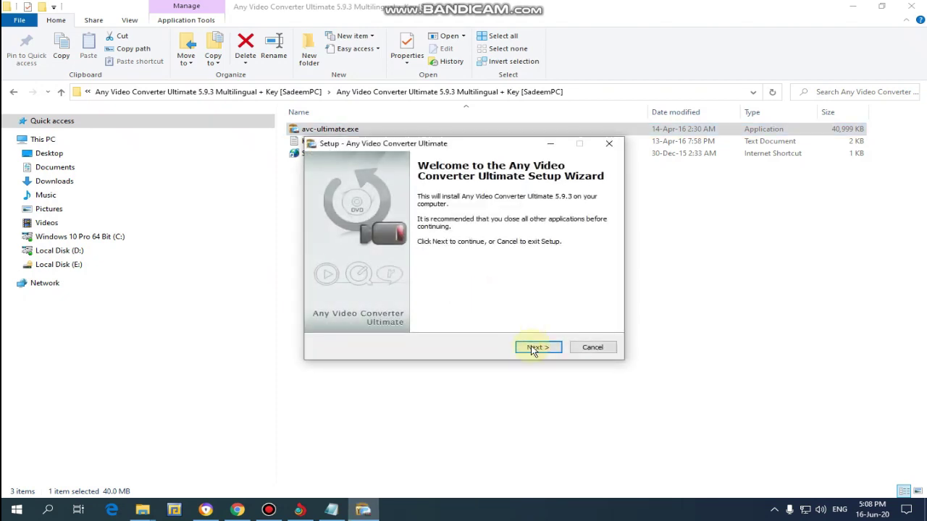
pyautogui.click(535, 349)
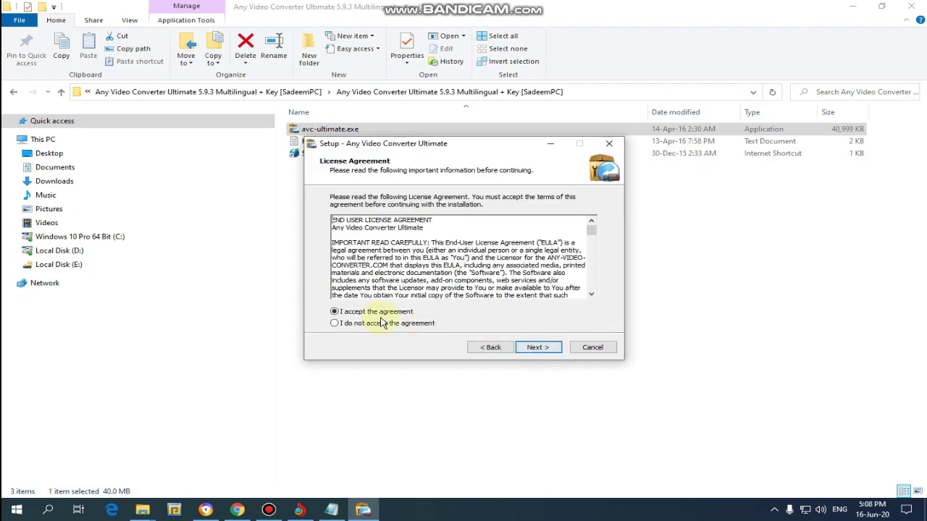
pyautogui.click(534, 347)
pyautogui.click(535, 349)
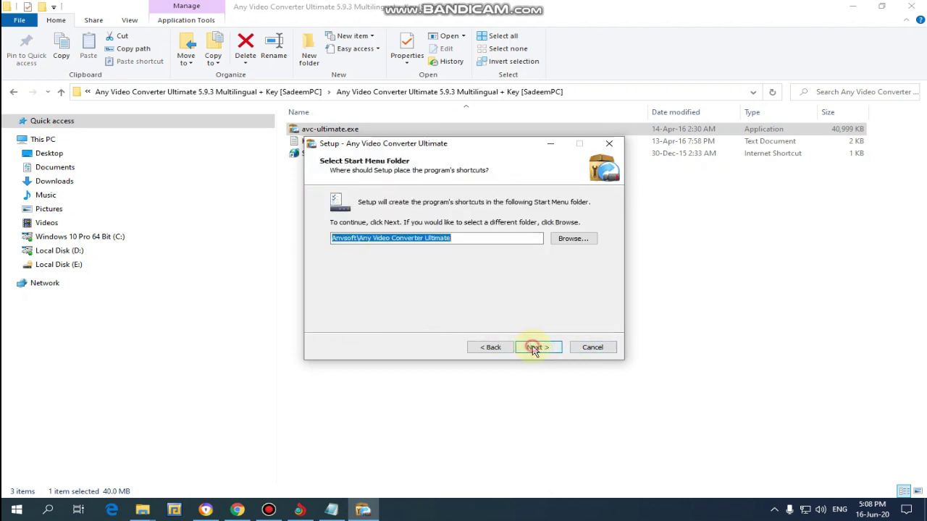
pyautogui.click(534, 348)
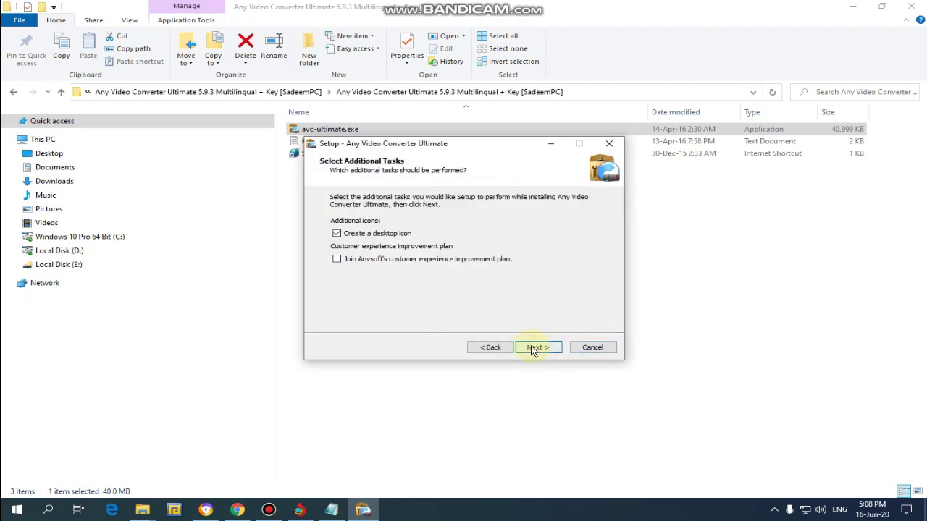
# Step: Keep the desktop icon option, start installing, and open the Ultimate folder's Key.txt
pyautogui.click(547, 352)
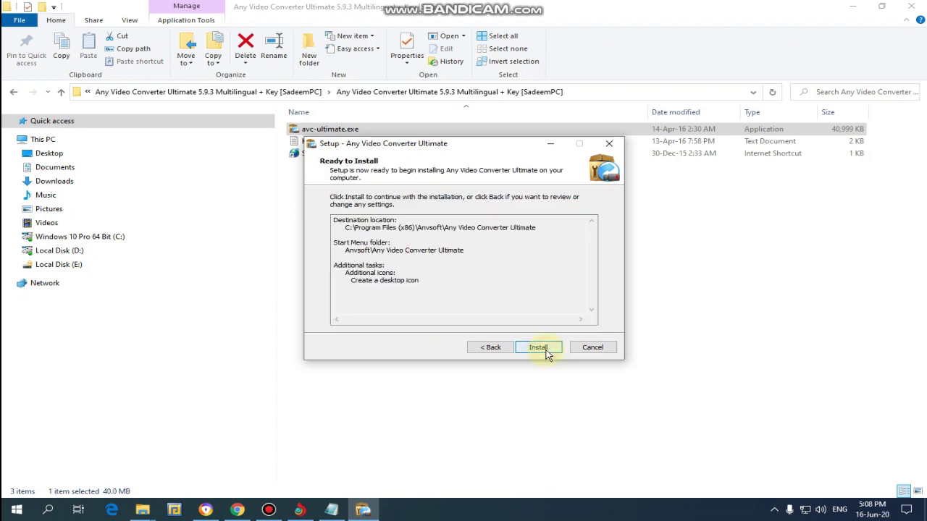
pyautogui.click(547, 352)
pyautogui.click(546, 352)
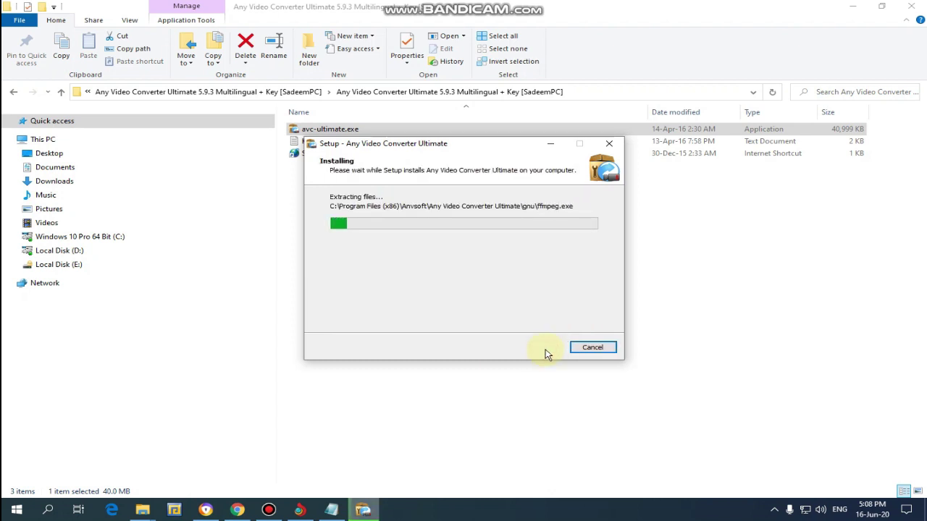
pyautogui.doubleClick(296, 142)
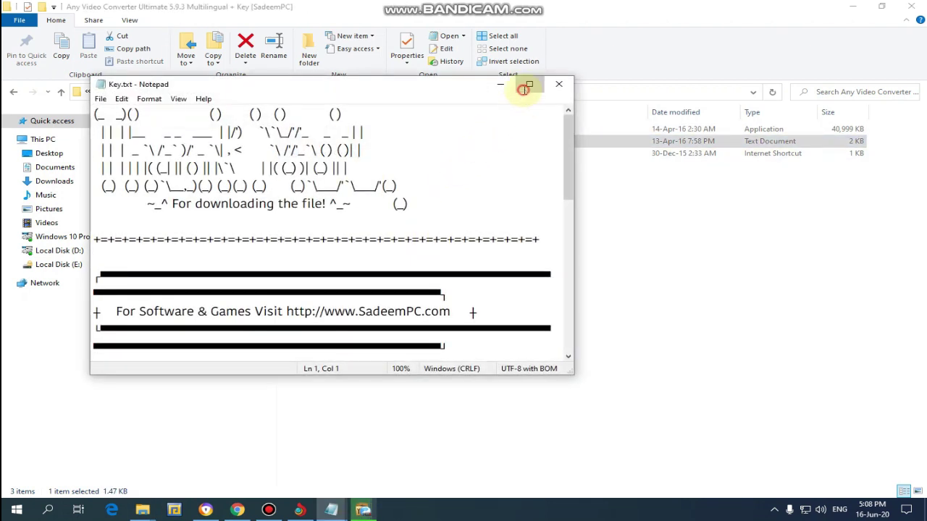
# Step: Maximize Key.txt and select and copy the first licence key
pyautogui.click(530, 84)
pyautogui.scroll(-2, 265, 284)
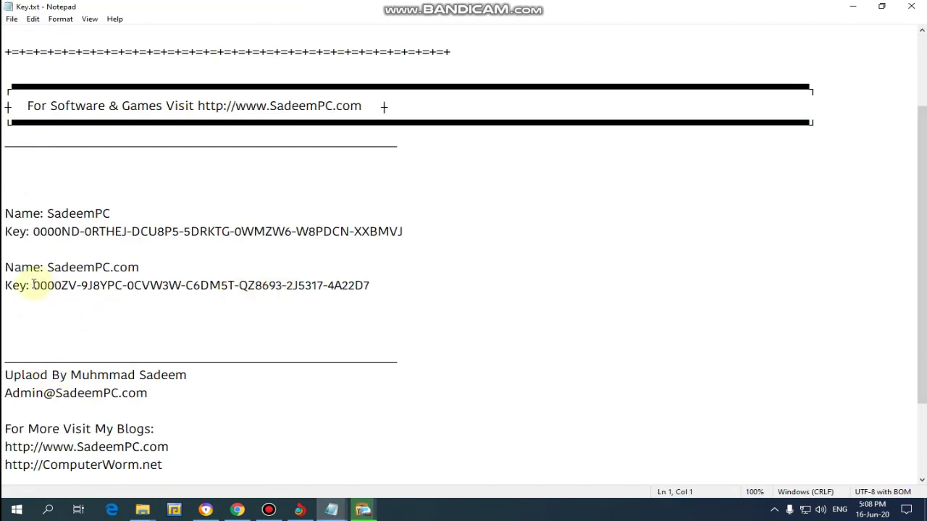
pyautogui.moveTo(33, 231); pyautogui.dragTo(422, 227)
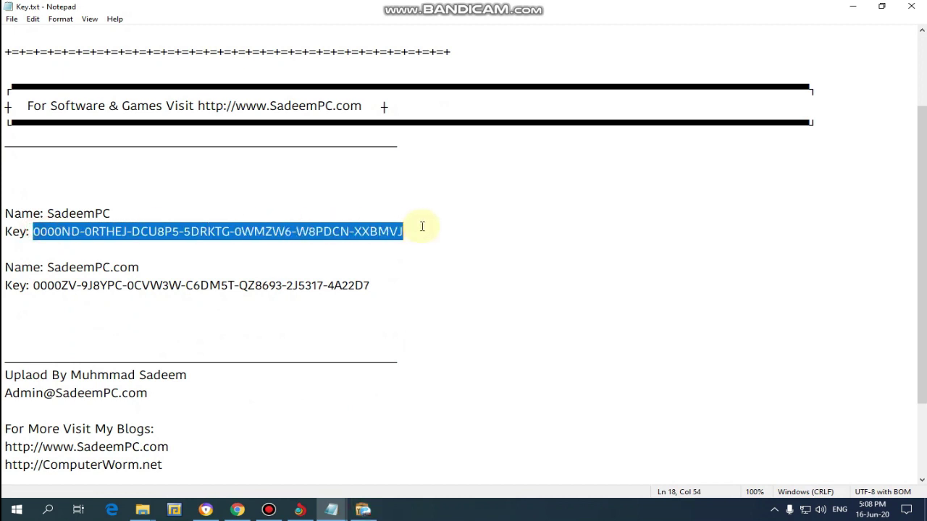
pyautogui.rightClick(383, 230)
pyautogui.click(409, 258)
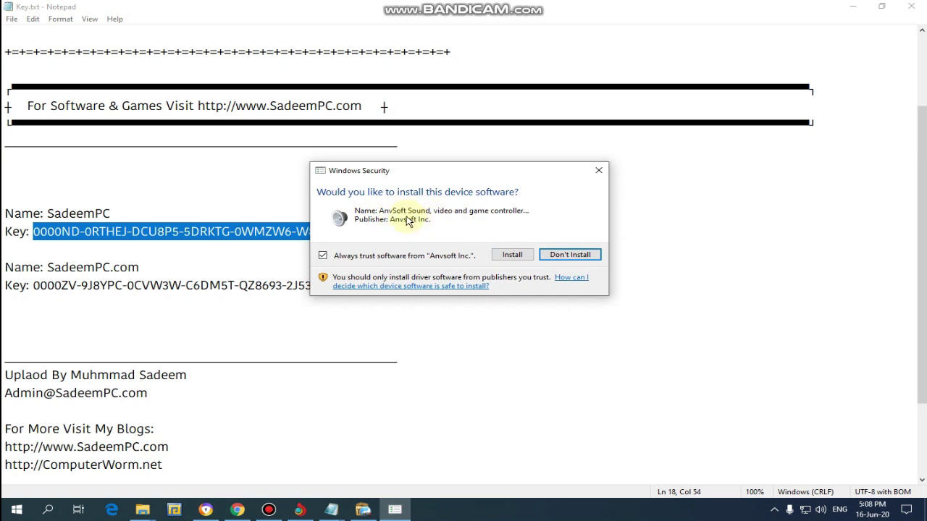
# Step: Approve the AnvSoft device software install, recopy the key, and minimize Notepad and File Explorer
pyautogui.click(512, 254)
pyautogui.rightClick(362, 237)
pyautogui.click(390, 270)
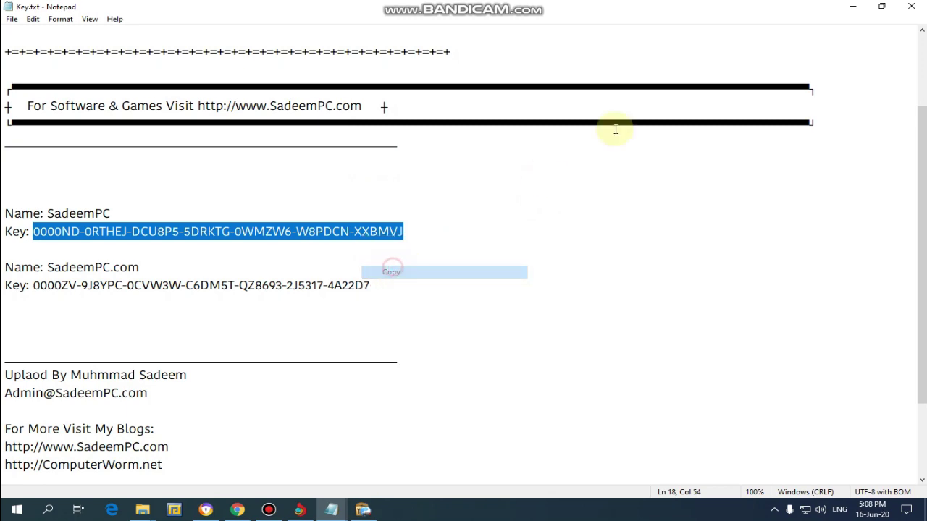
pyautogui.click(854, 6)
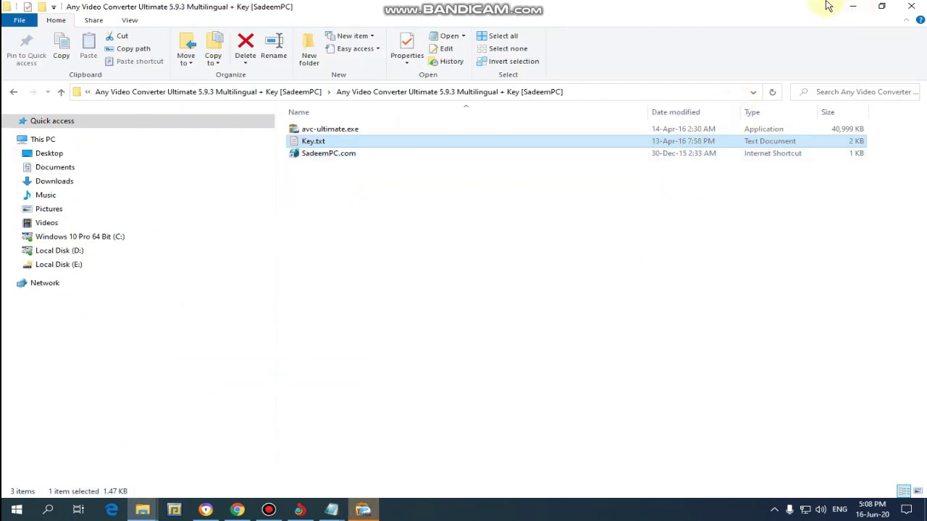
pyautogui.click(853, 7)
# Step: Finish the setup wizard and paste the copied key into the License Code field
pyautogui.click(536, 347)
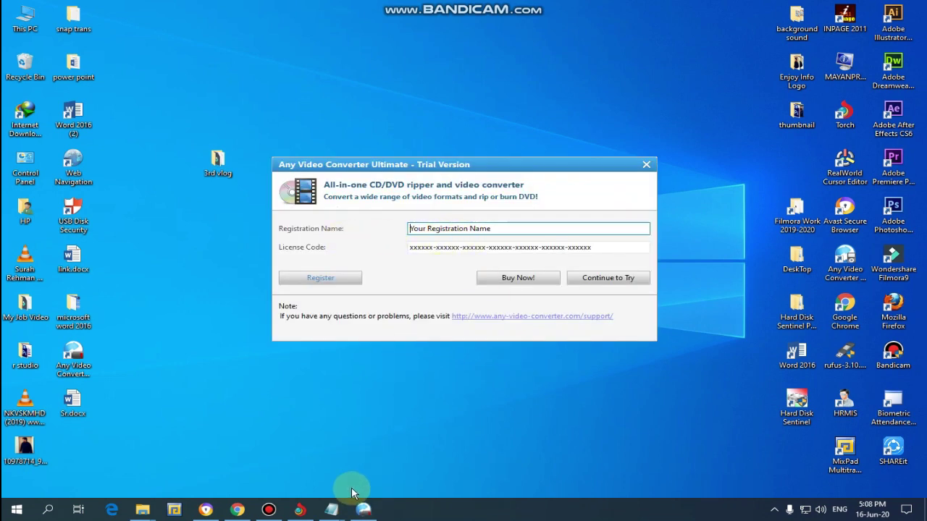
pyautogui.doubleClick(437, 247)
pyautogui.rightClick(444, 247)
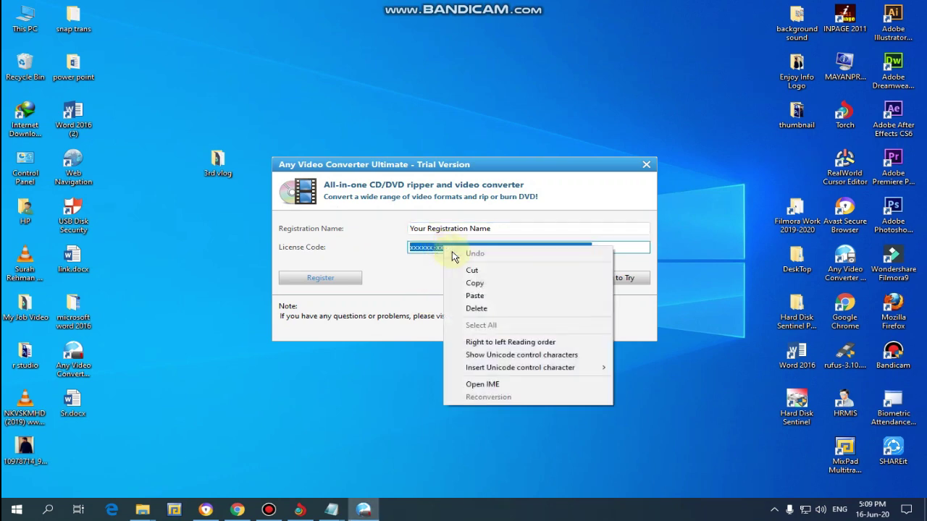
pyautogui.click(474, 296)
# Step: Try registering with a typed name, then dismiss the resulting registration error
pyautogui.moveTo(331, 510)
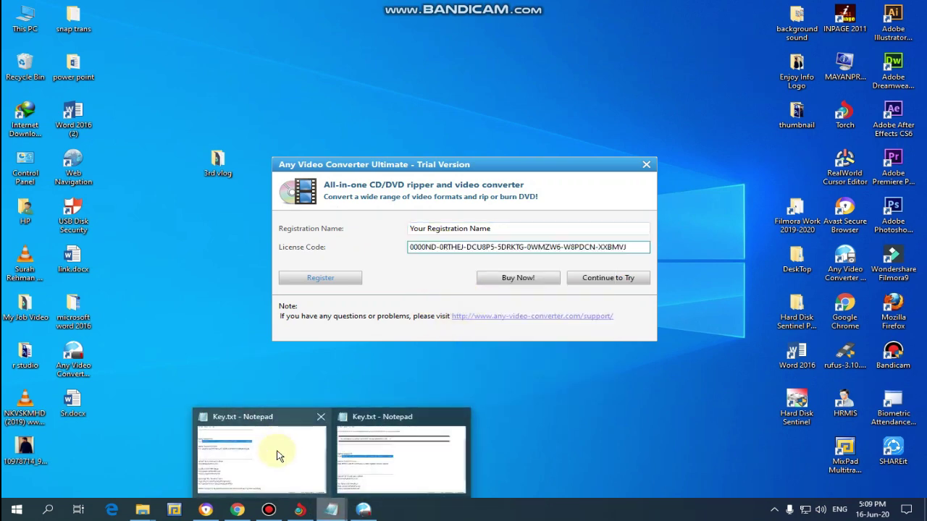
pyautogui.click(278, 454)
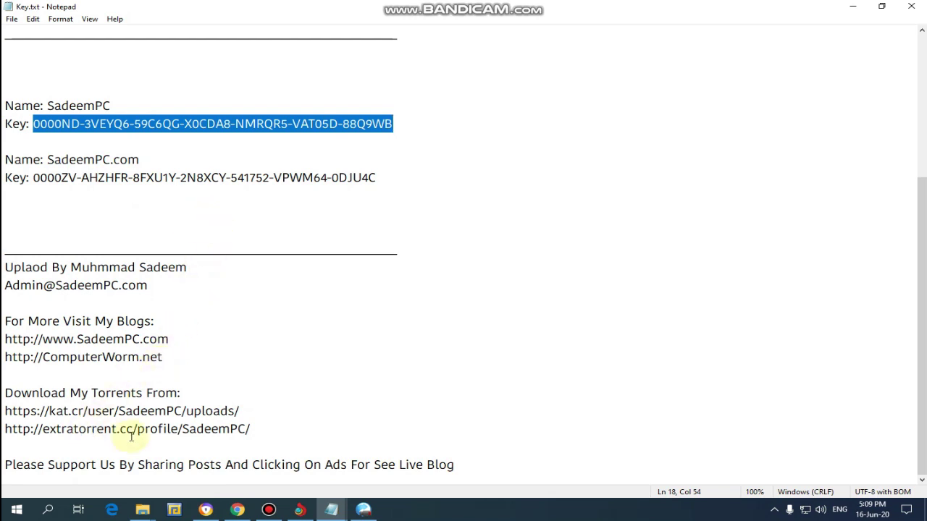
pyautogui.scroll(2, 129, 301)
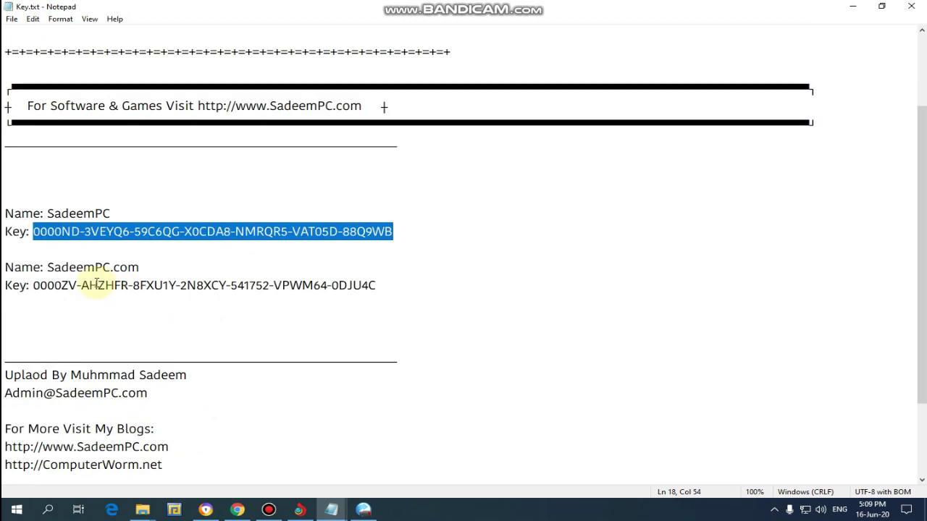
pyautogui.scroll(2, 96, 282)
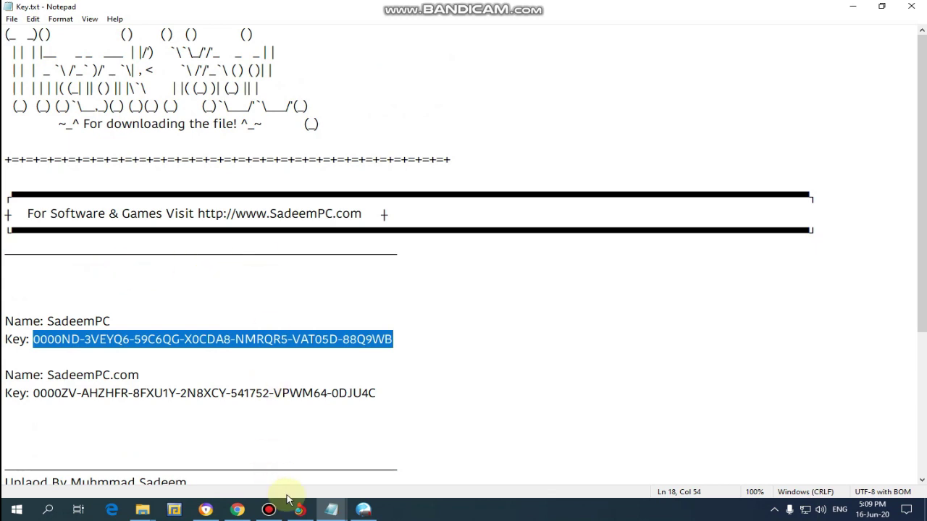
pyautogui.click(367, 514)
pyautogui.click(504, 230)
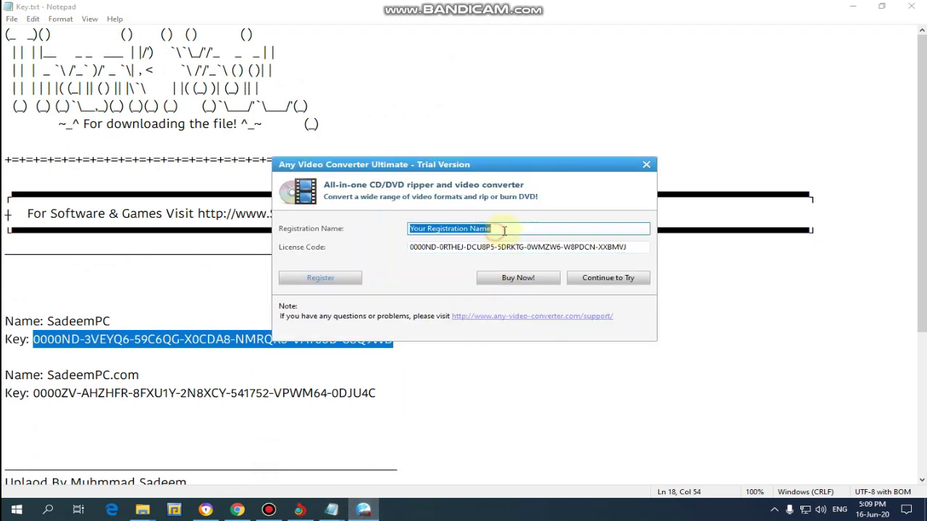
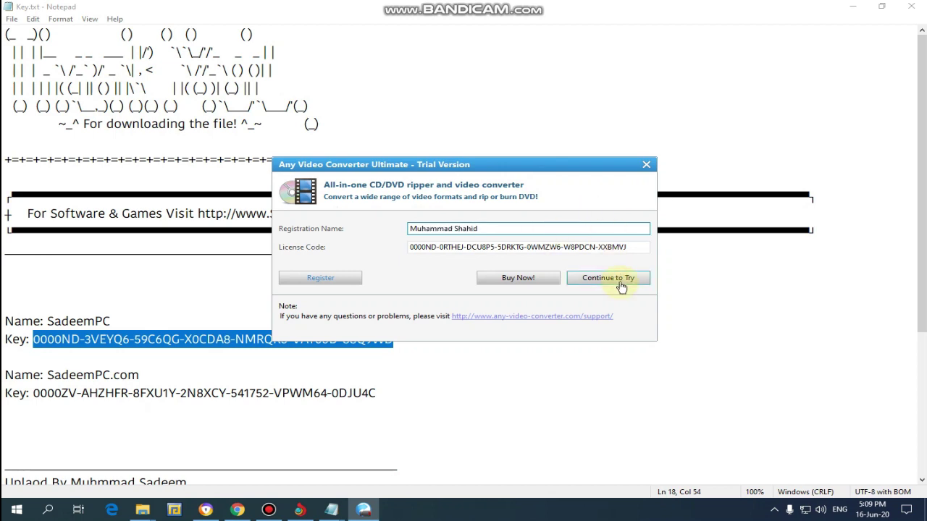
pyautogui.click(327, 280)
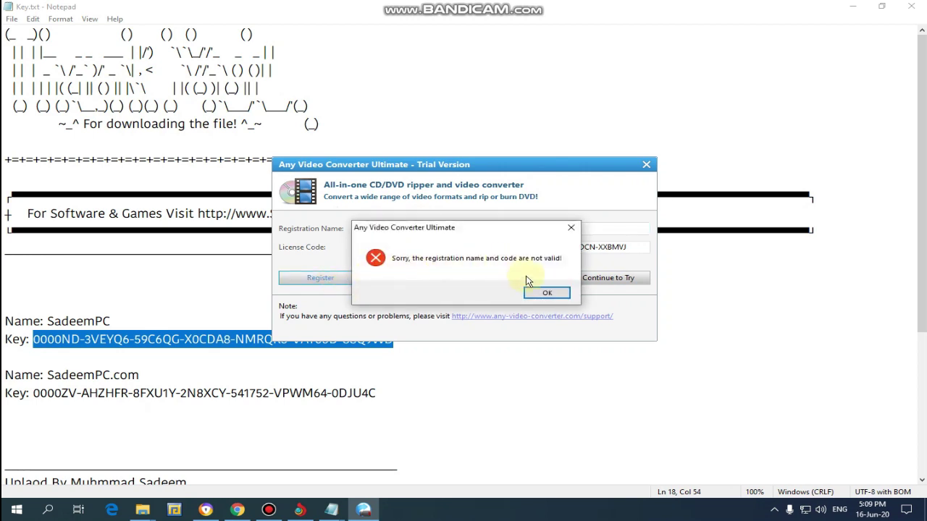
pyautogui.click(545, 295)
# Step: Copy the name from Key.txt into Registration Name, register, and acknowledge the thank-you message
pyautogui.click(149, 327)
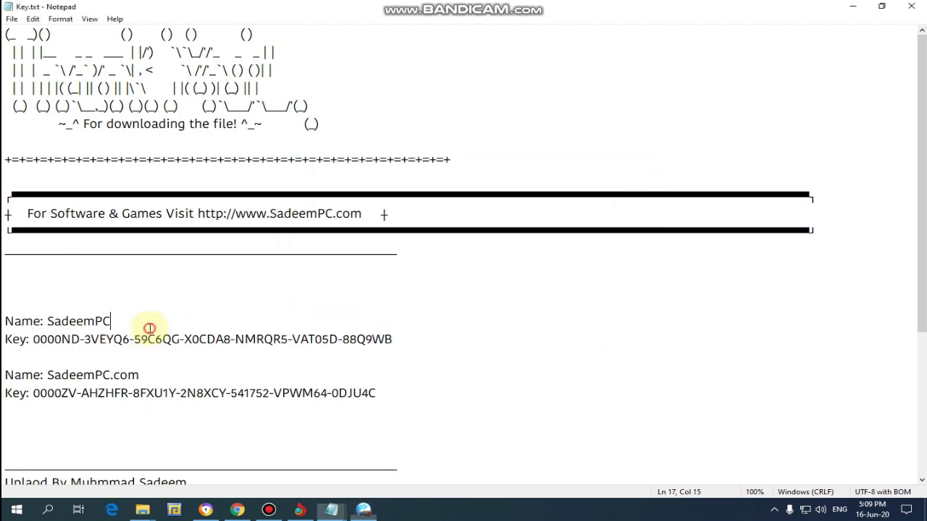
pyautogui.moveTo(120, 320); pyautogui.dragTo(52, 321)
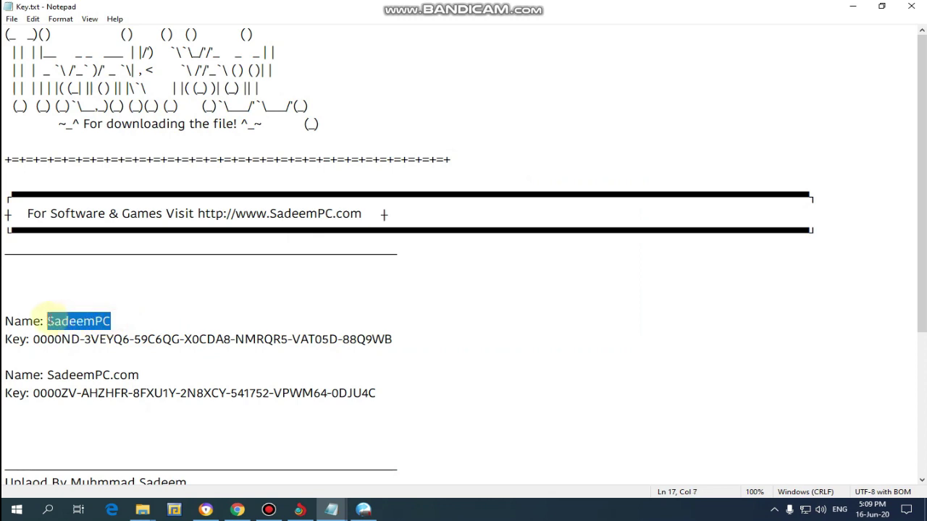
pyautogui.rightClick(50, 321)
pyautogui.click(82, 347)
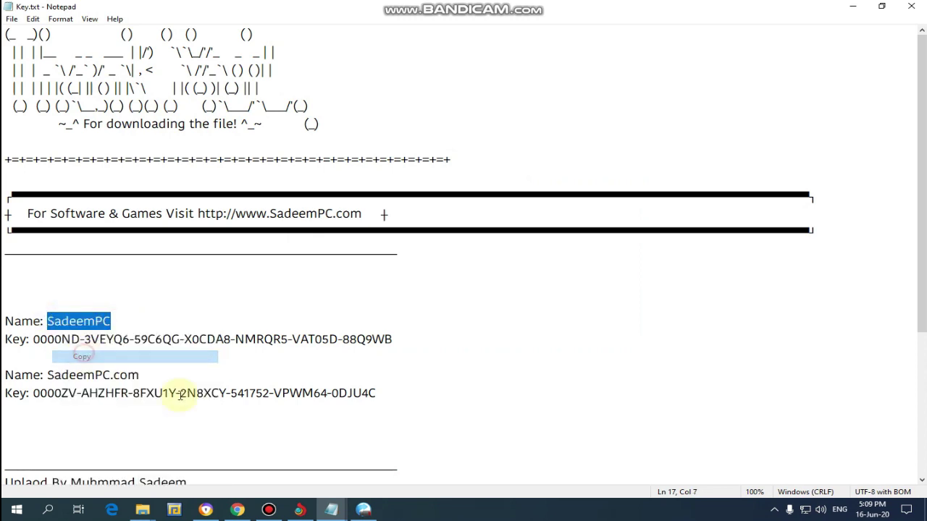
pyautogui.click(355, 514)
pyautogui.moveTo(506, 233); pyautogui.dragTo(308, 238)
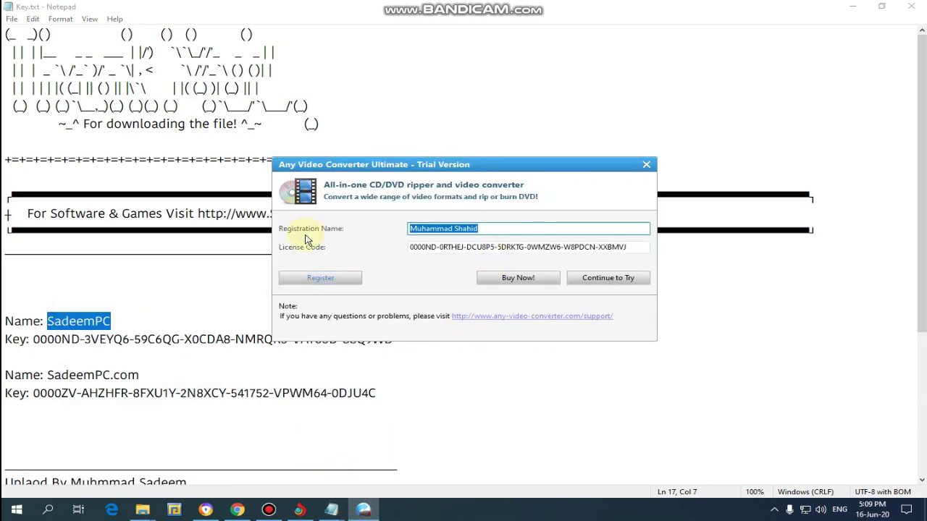
pyautogui.hotkey('ctrl', 'v')
pyautogui.click(314, 277)
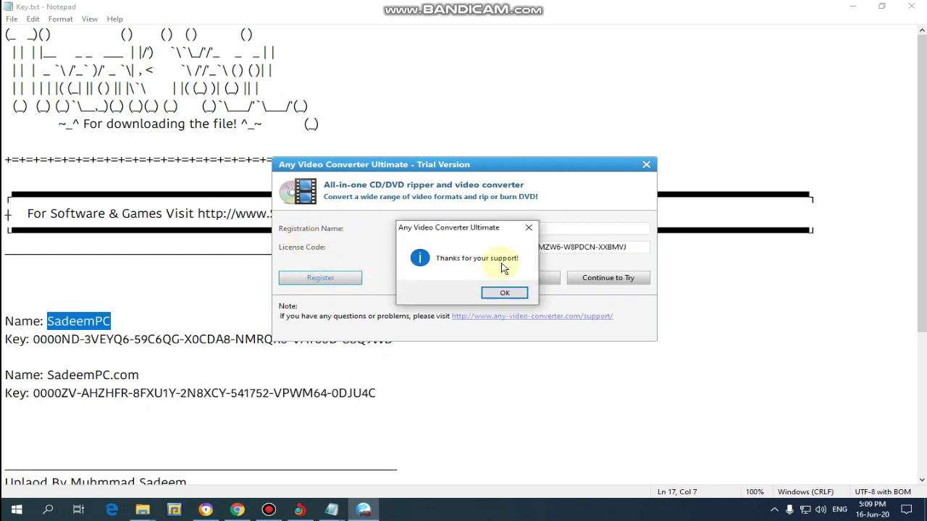
pyautogui.click(503, 294)
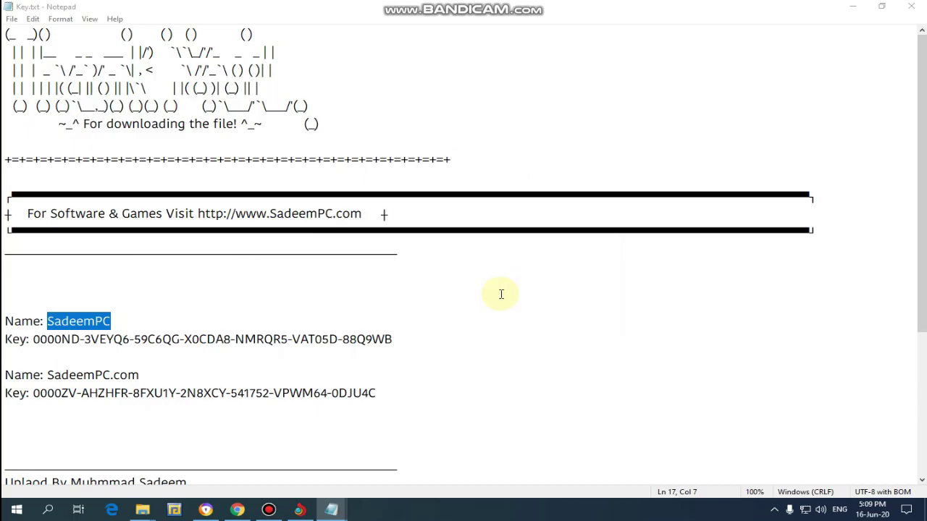
pyautogui.click(910, 6)
# Step: Cancel the download-engine update and open the finished download's folder from Chrome
pyautogui.rightClick(488, 185)
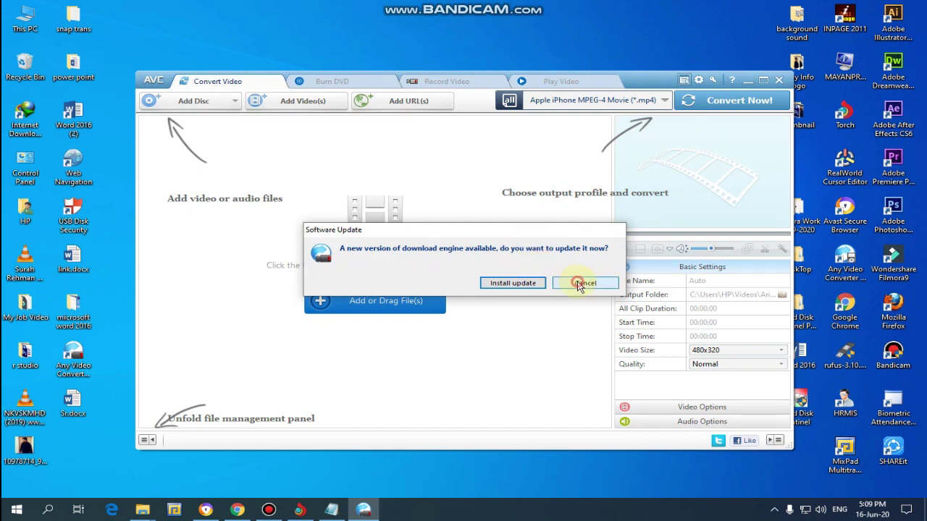
pyautogui.click(579, 284)
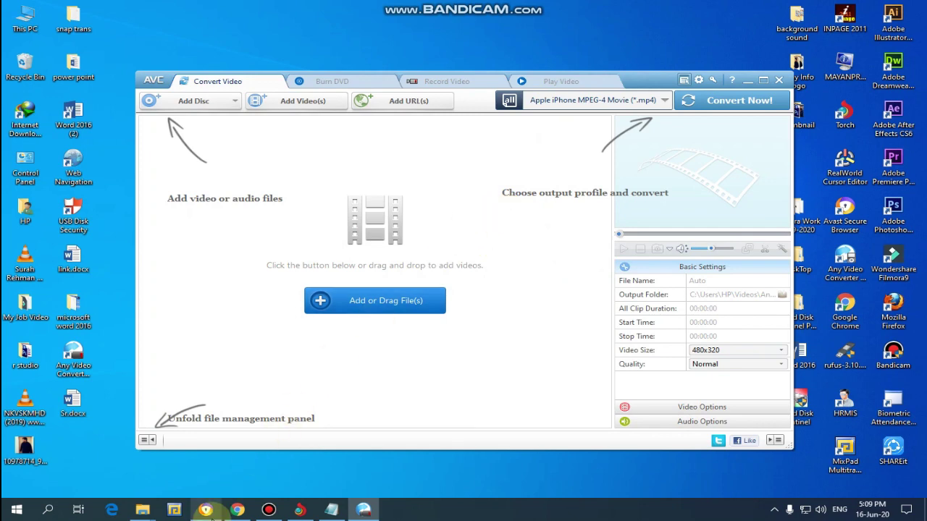
pyautogui.click(207, 511)
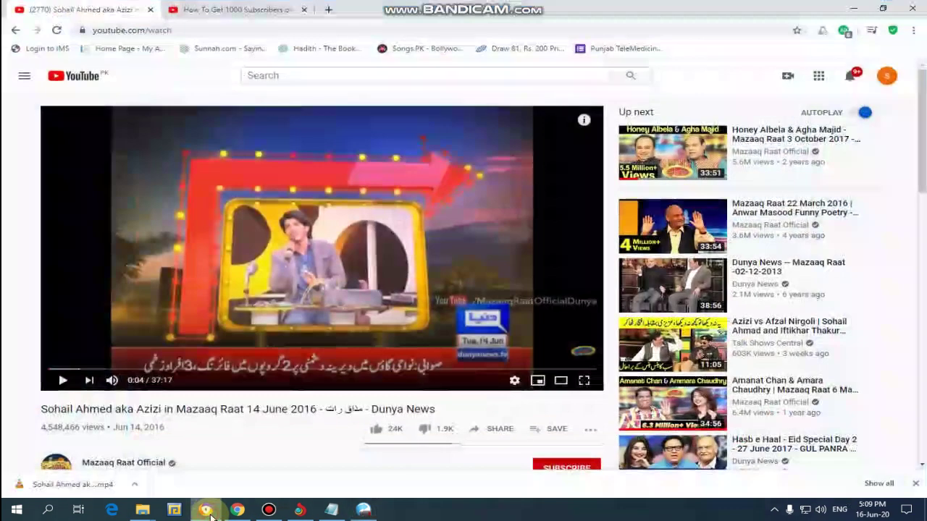
pyautogui.rightClick(77, 490)
pyautogui.click(101, 460)
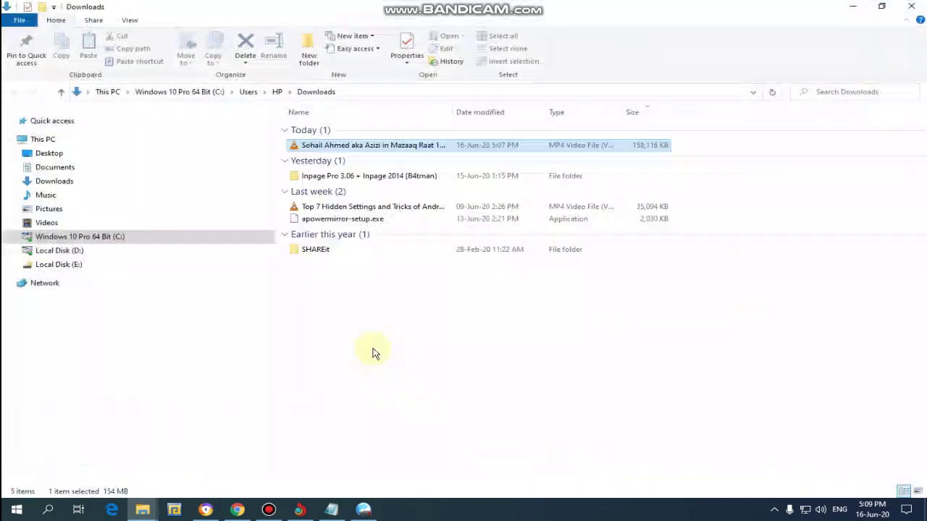
# Step: Cut the downloaded MP4 from Downloads, paste it onto the desktop, and restore the converter
pyautogui.rightClick(325, 149)
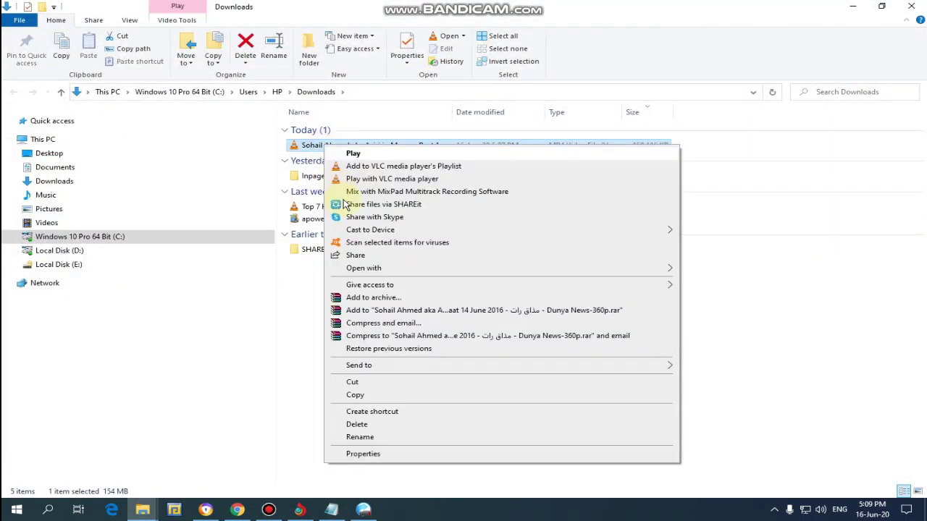
pyautogui.click(355, 379)
pyautogui.click(852, 6)
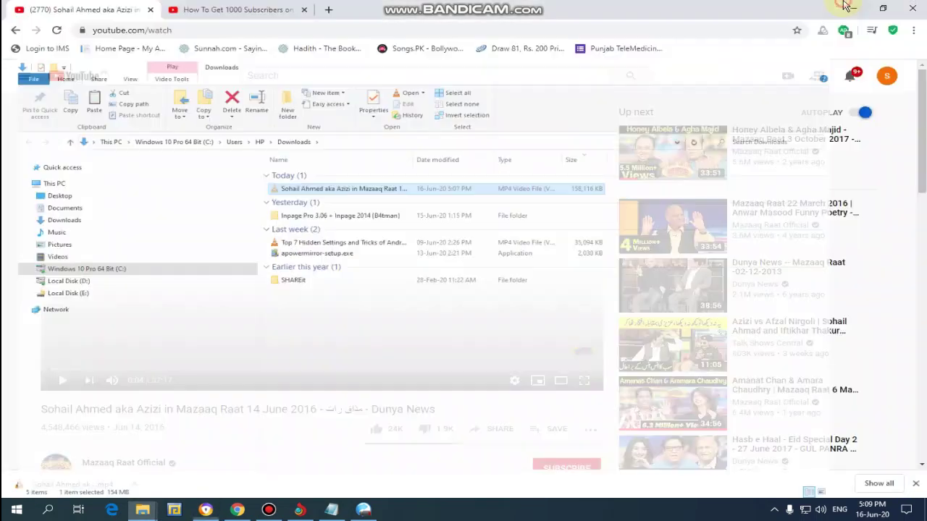
pyautogui.click(846, 7)
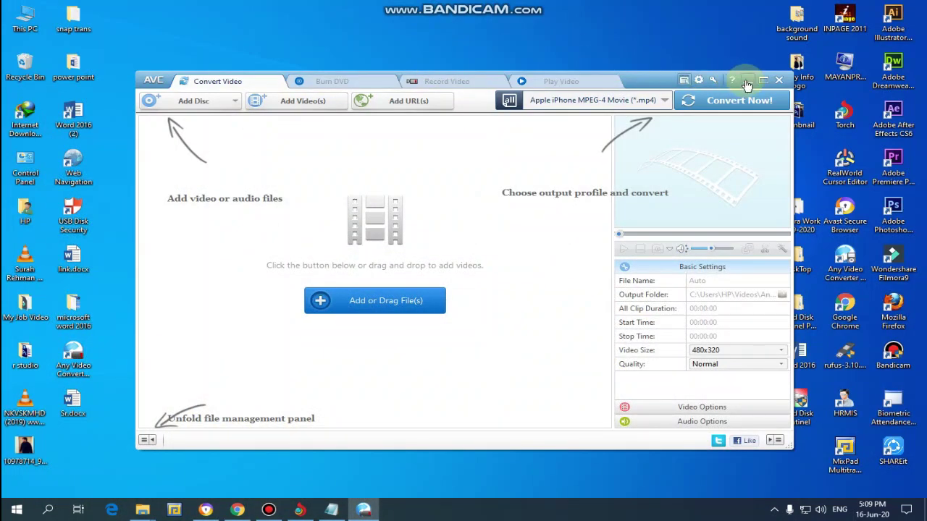
pyautogui.click(747, 80)
pyautogui.rightClick(368, 68)
pyautogui.click(405, 120)
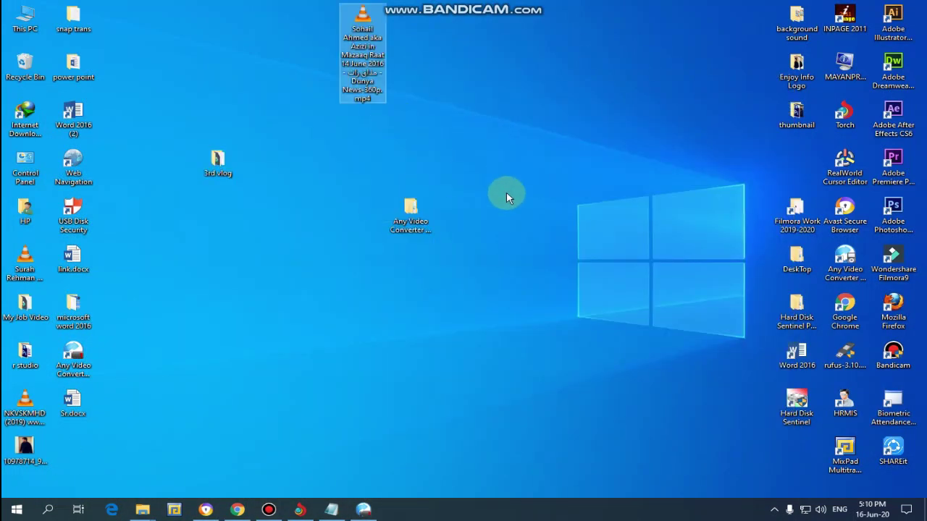
pyautogui.click(363, 510)
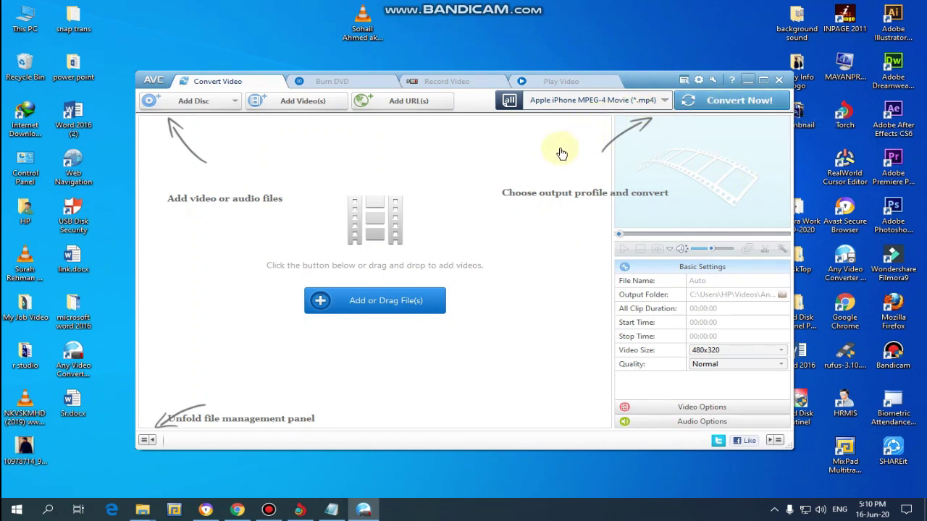
# Step: Add the Mazaaq Raat MP4 from the desktop to the converter's list with Add Video(s)
pyautogui.click(291, 101)
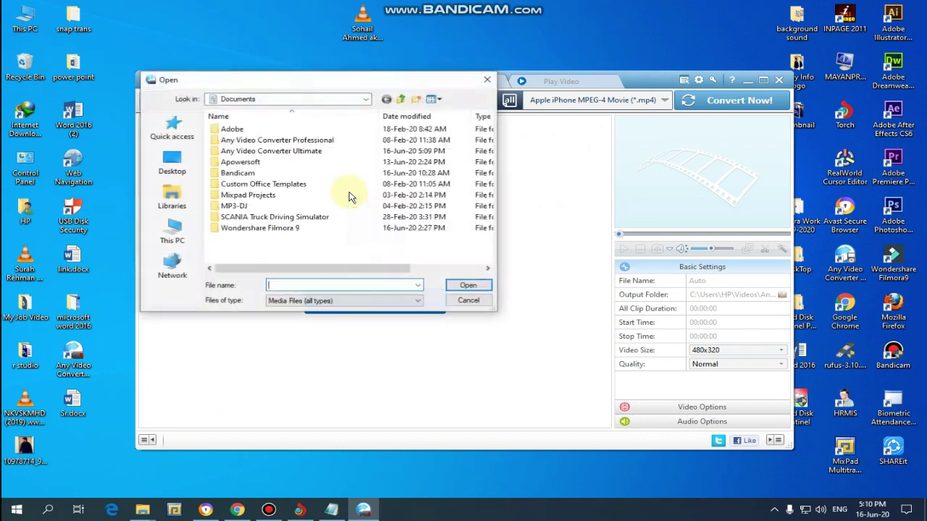
pyautogui.click(173, 161)
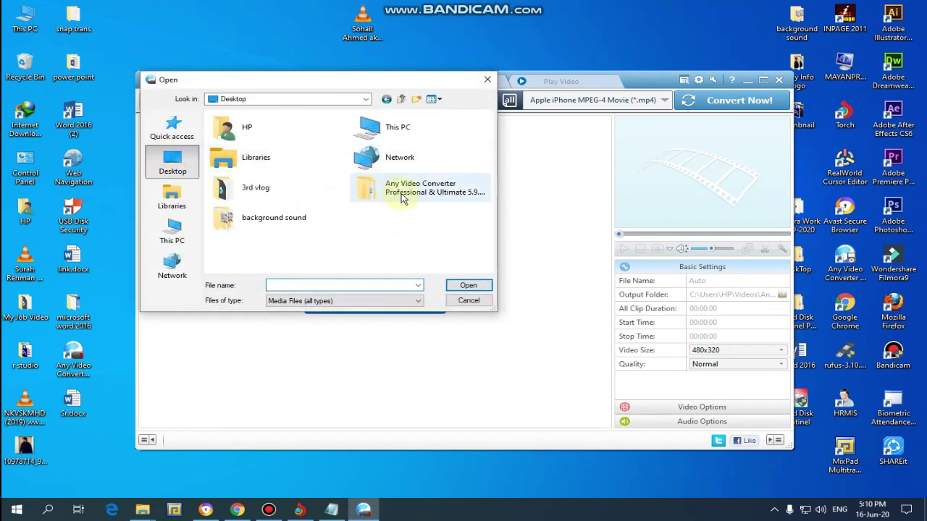
pyautogui.moveTo(488, 139); pyautogui.dragTo(529, 249)
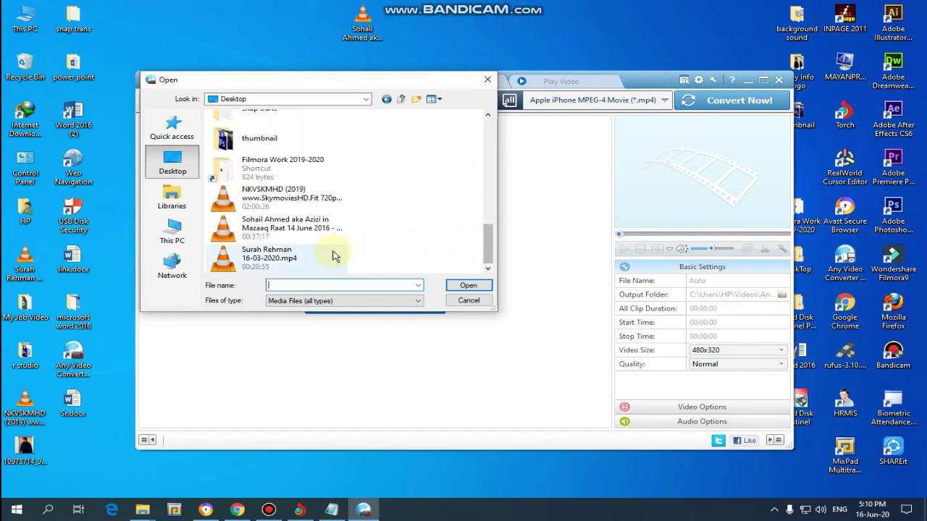
pyautogui.click(293, 232)
pyautogui.click(464, 286)
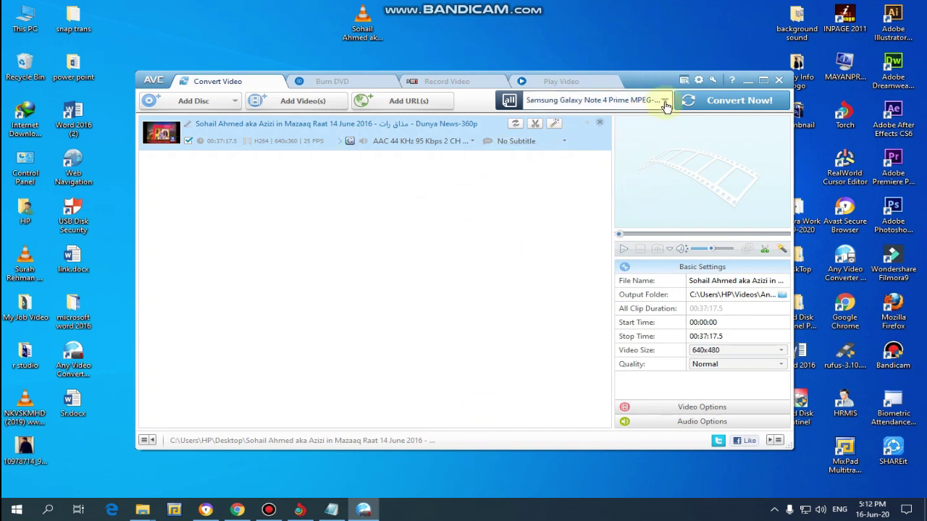
pyautogui.click(664, 102)
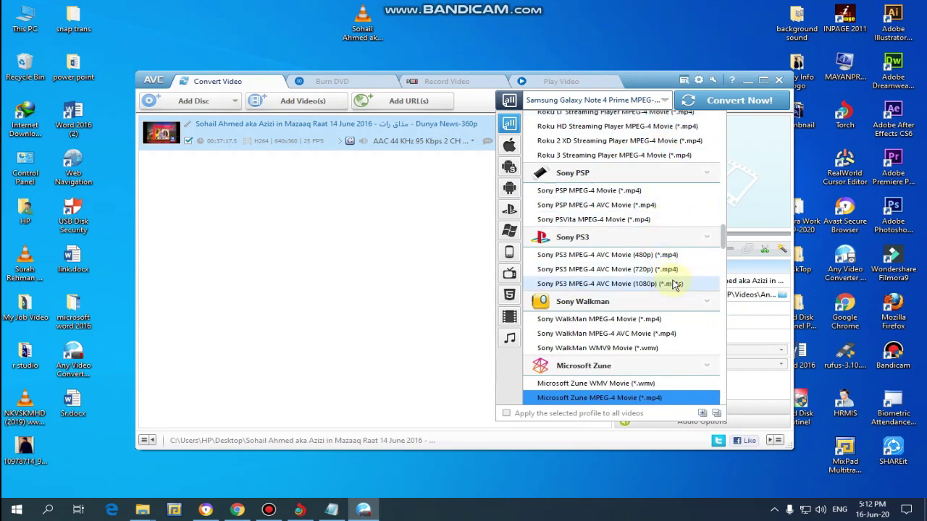
pyautogui.moveTo(724, 241); pyautogui.dragTo(724, 265)
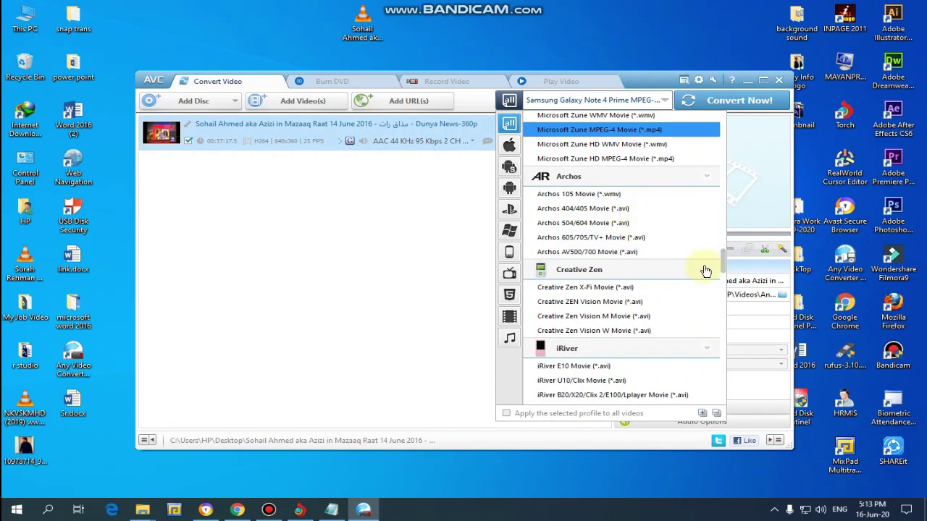
pyautogui.moveTo(724, 265); pyautogui.dragTo(725, 286)
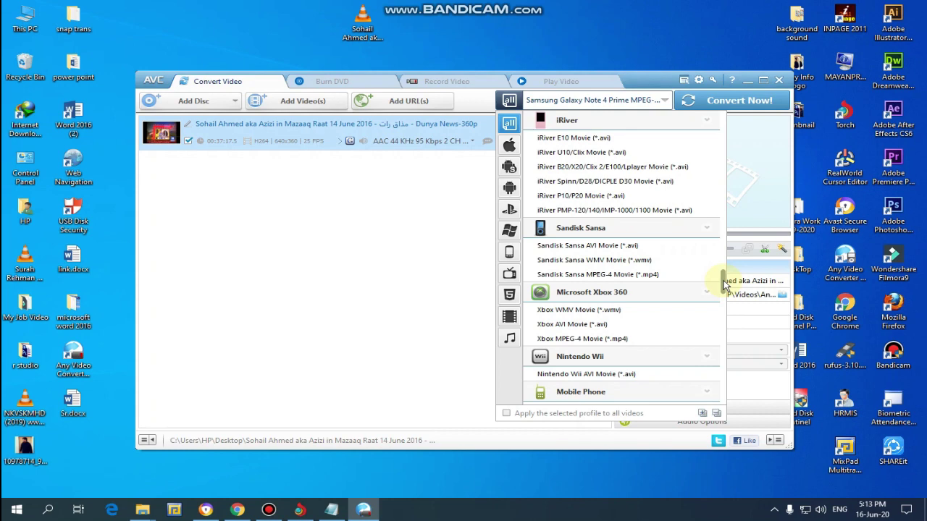
pyautogui.moveTo(725, 286); pyautogui.dragTo(721, 398)
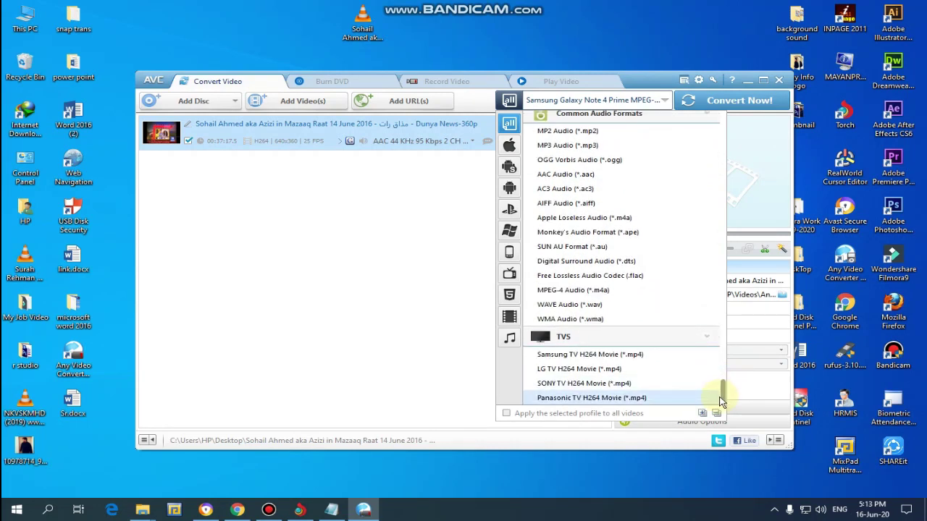
# Step: Keep mpeg4 as the video codec and 640x480 as the video size
pyautogui.click(461, 271)
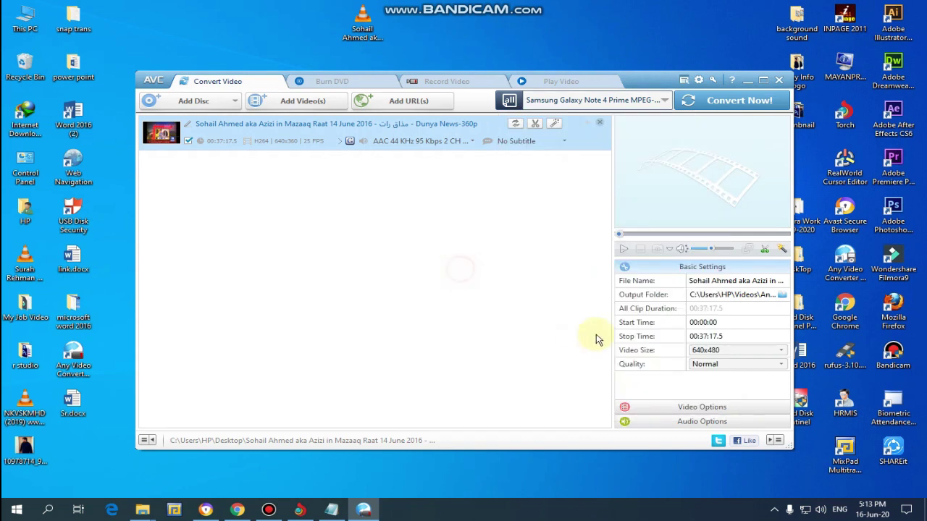
pyautogui.click(728, 407)
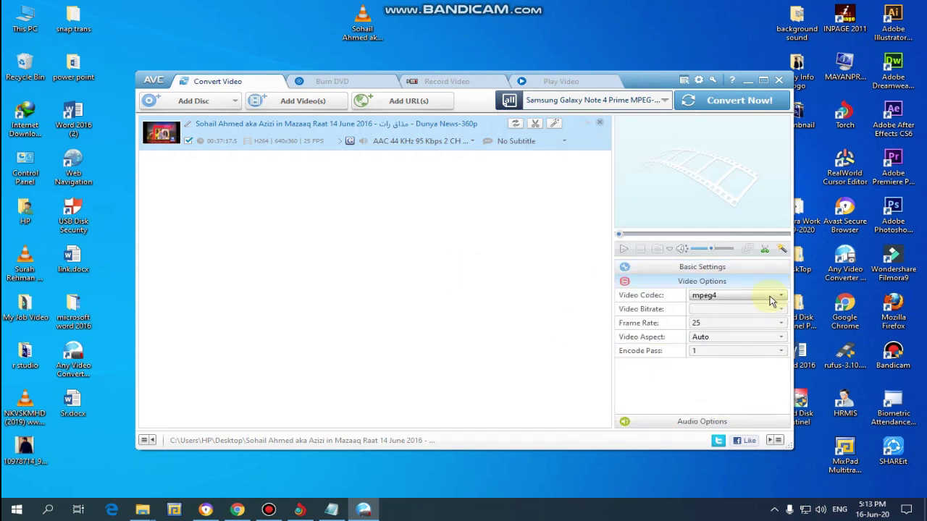
pyautogui.click(772, 299)
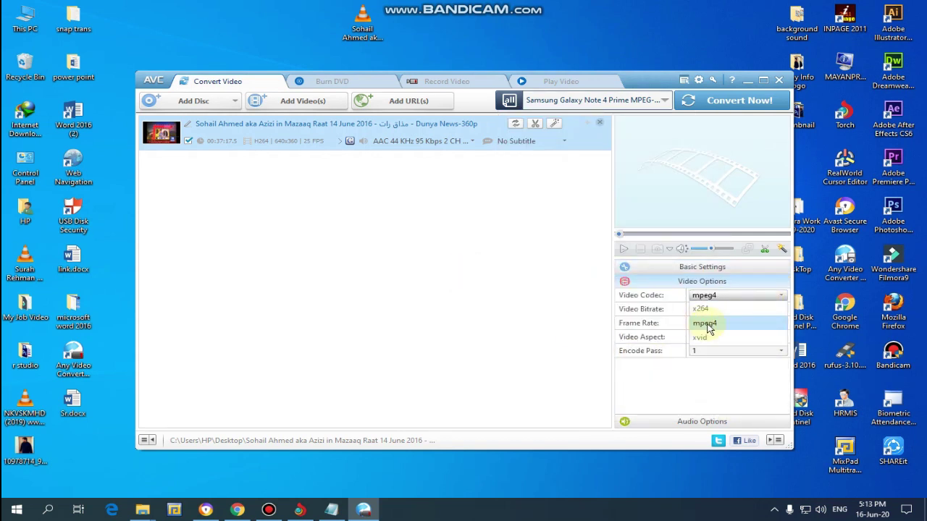
pyautogui.click(708, 327)
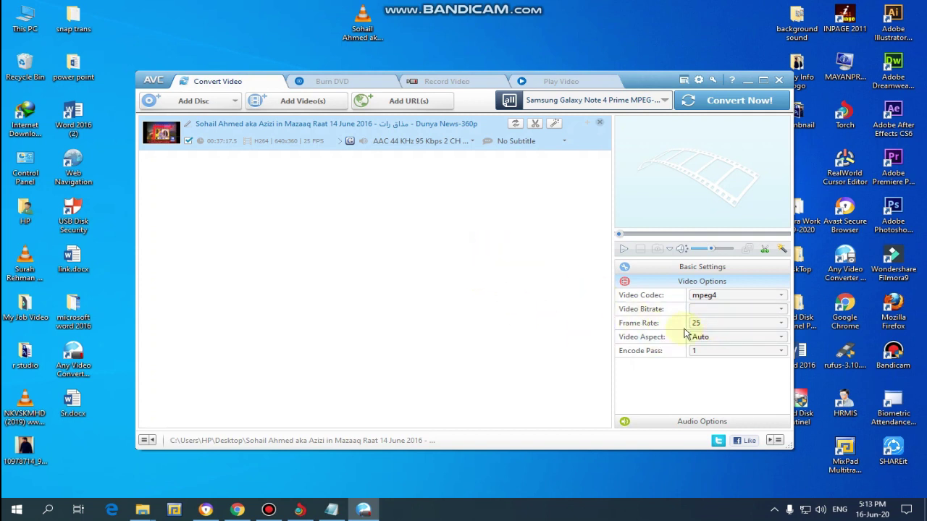
pyautogui.click(708, 286)
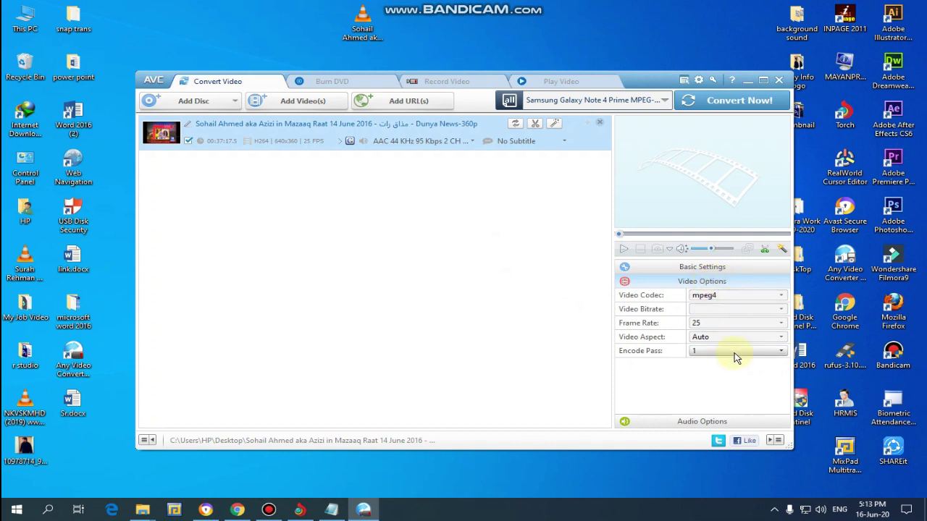
pyautogui.click(712, 267)
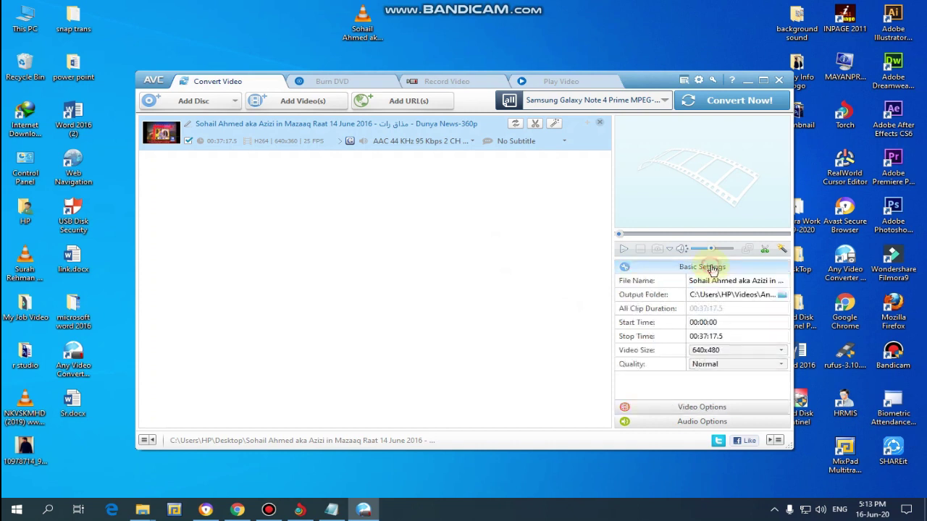
pyautogui.click(739, 351)
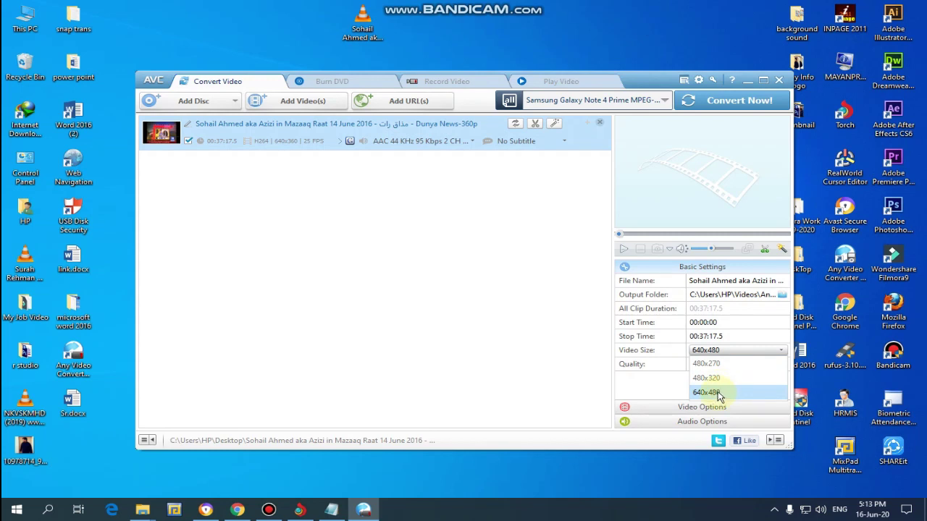
pyautogui.click(719, 395)
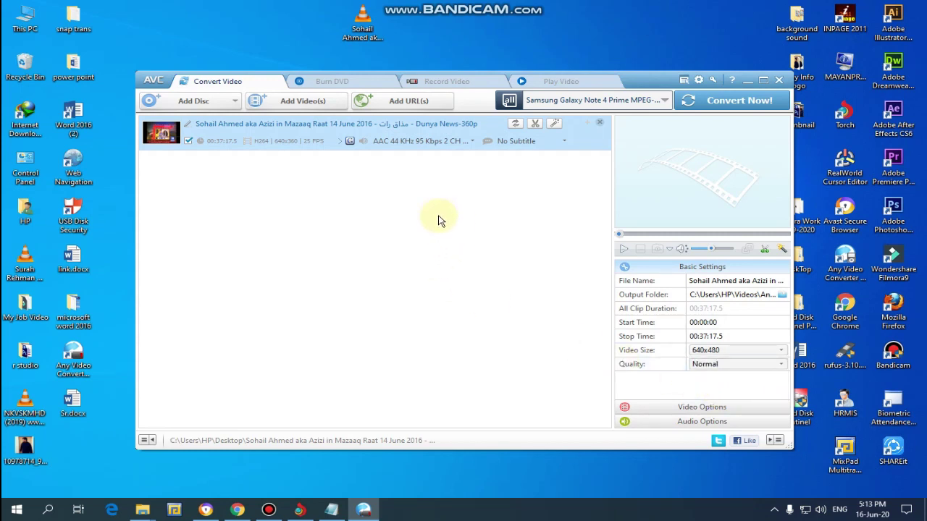
# Step: Run Convert Now on the Mazaaq Raat video and let it reach Completed
pyautogui.click(711, 104)
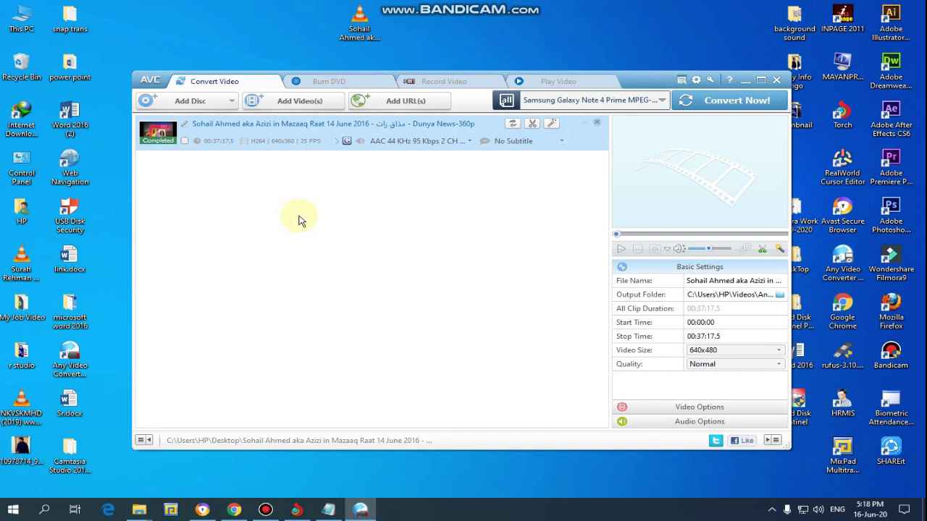
# Step: Open This PC > Videos > Any Video Converter Ultimate > Samsung Galaxy Note
pyautogui.click(20, 25)
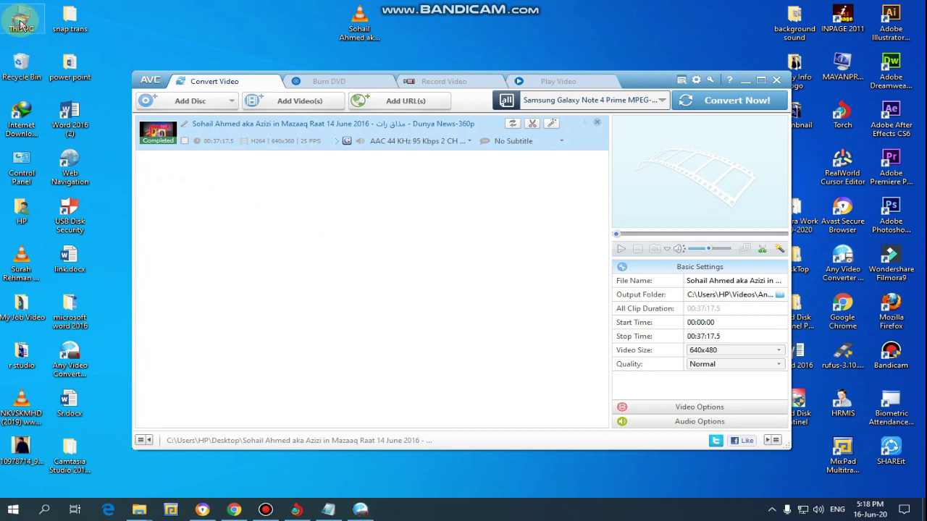
pyautogui.doubleClick(20, 25)
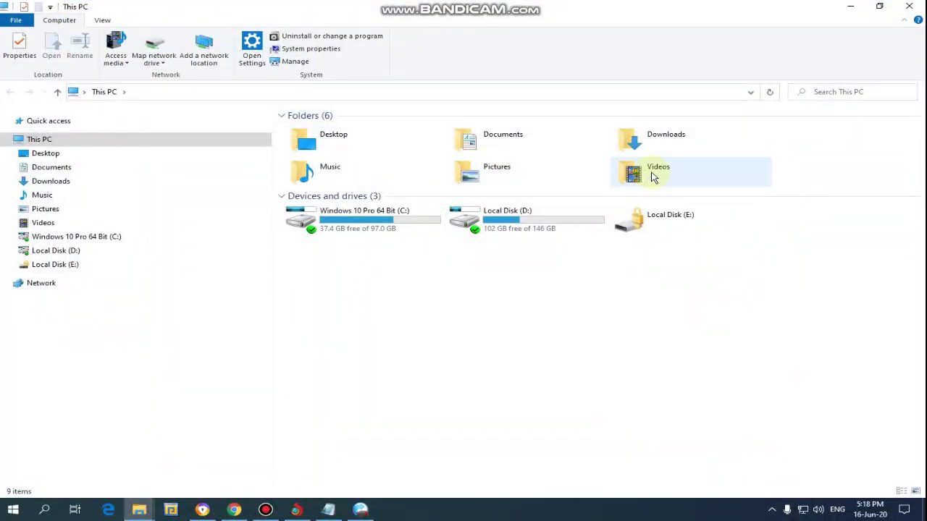
pyautogui.doubleClick(653, 176)
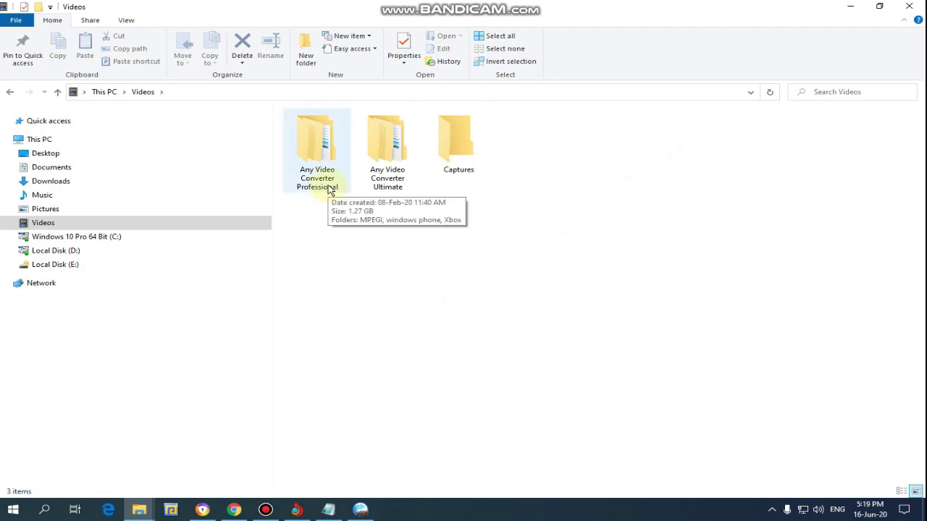
pyautogui.doubleClick(398, 190)
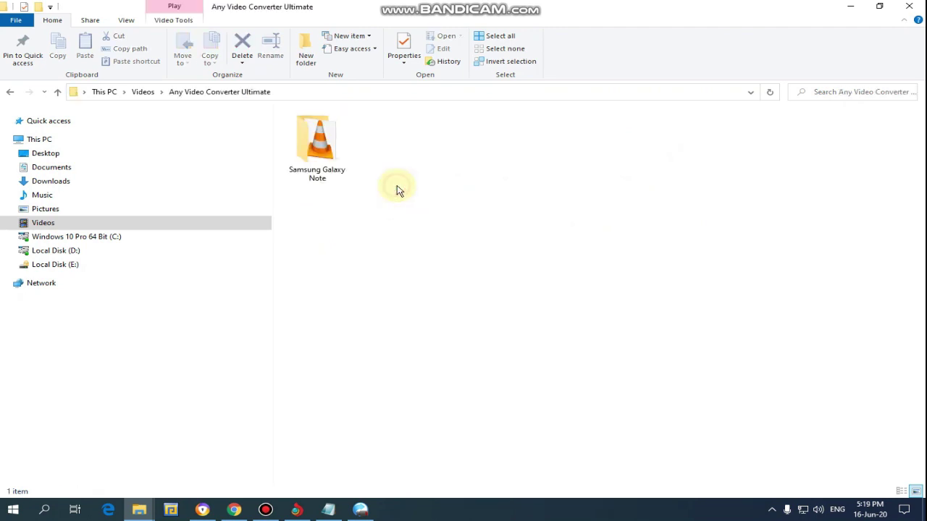
pyautogui.doubleClick(326, 174)
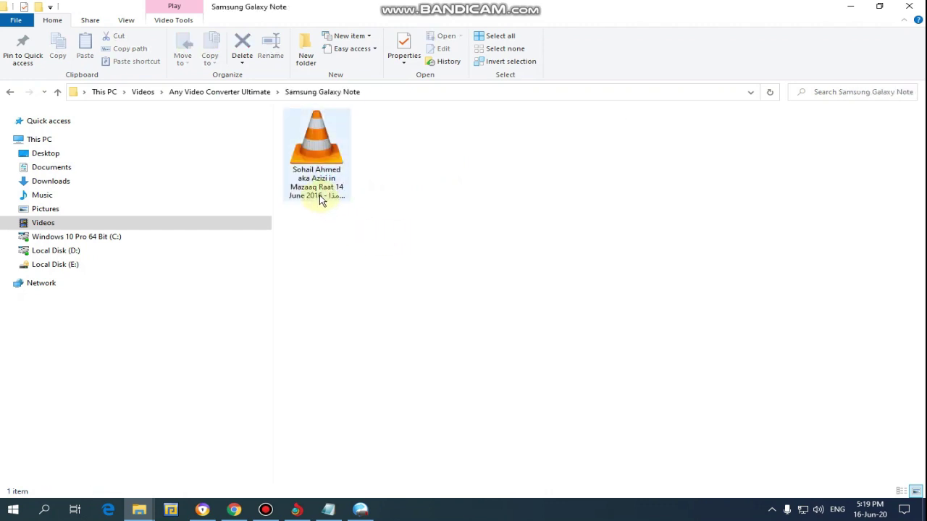
# Step: Check the converted file's properties, confirming a 700 MB MPEG-4 video
pyautogui.rightClick(320, 197)
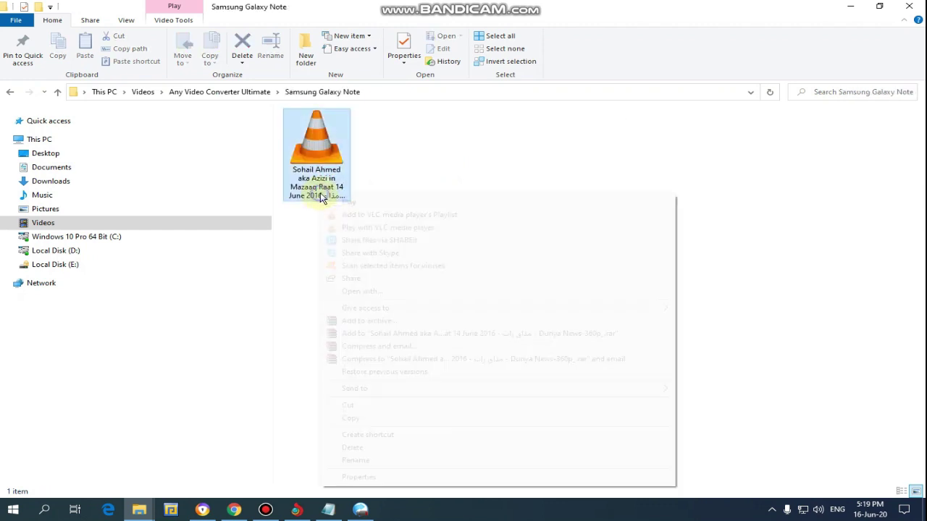
pyautogui.click(378, 478)
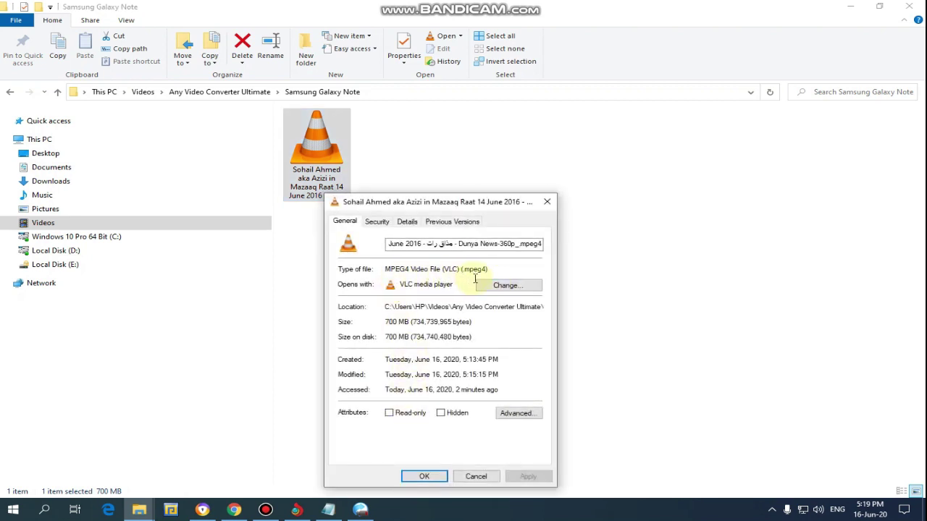
pyautogui.click(548, 205)
# Step: Play the original desktop MP4 in maximised VLC, skip to about 08:50, then close VLC
pyautogui.click(848, 7)
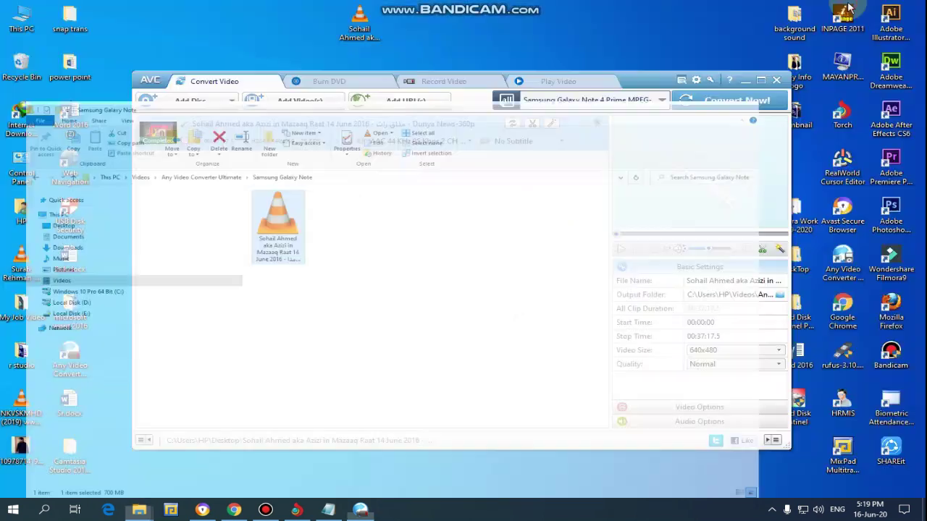
pyautogui.click(744, 80)
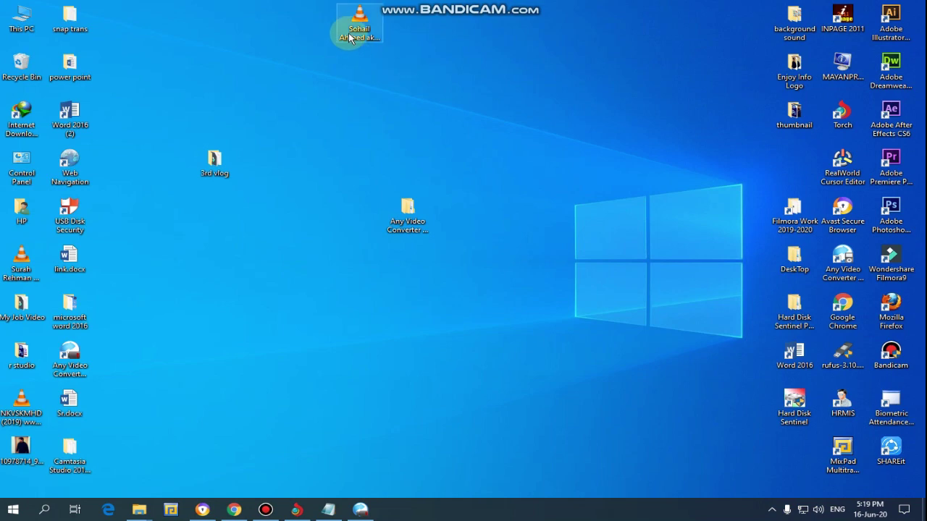
pyautogui.doubleClick(362, 43)
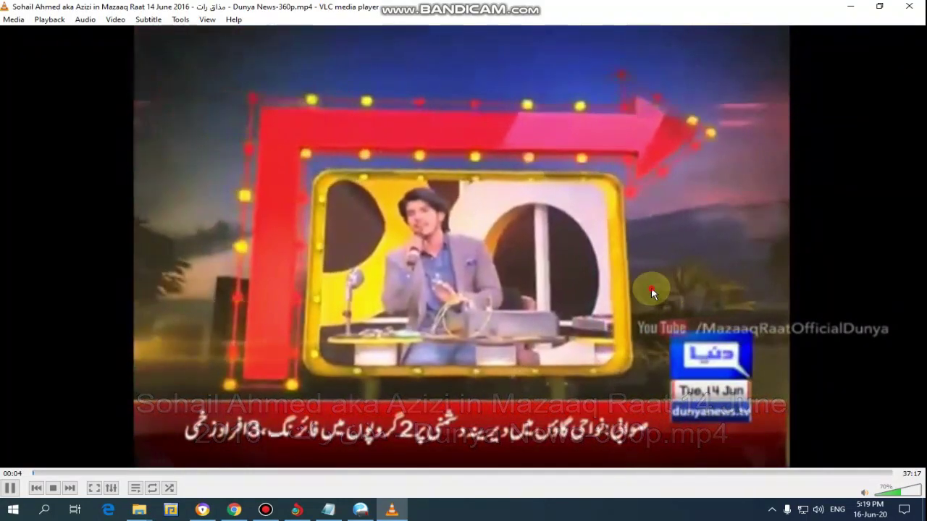
pyautogui.doubleClick(651, 286)
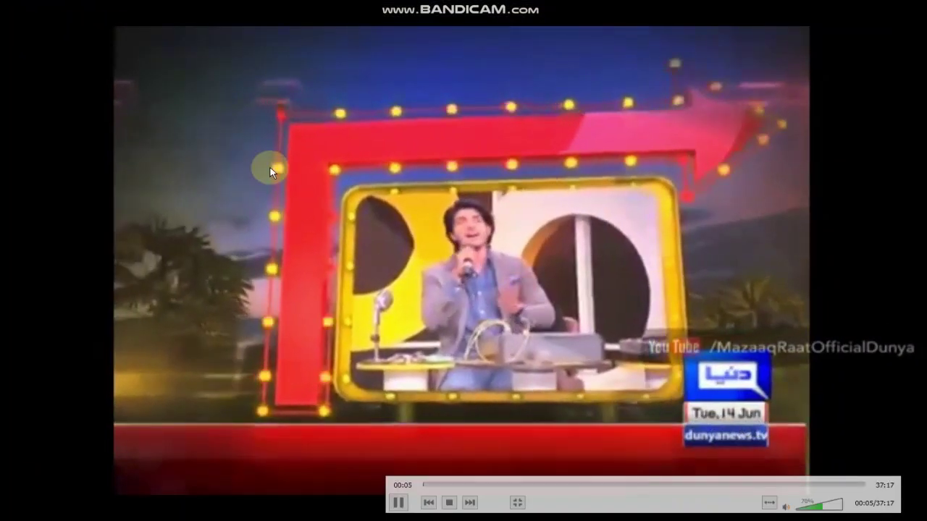
pyautogui.doubleClick(643, 208)
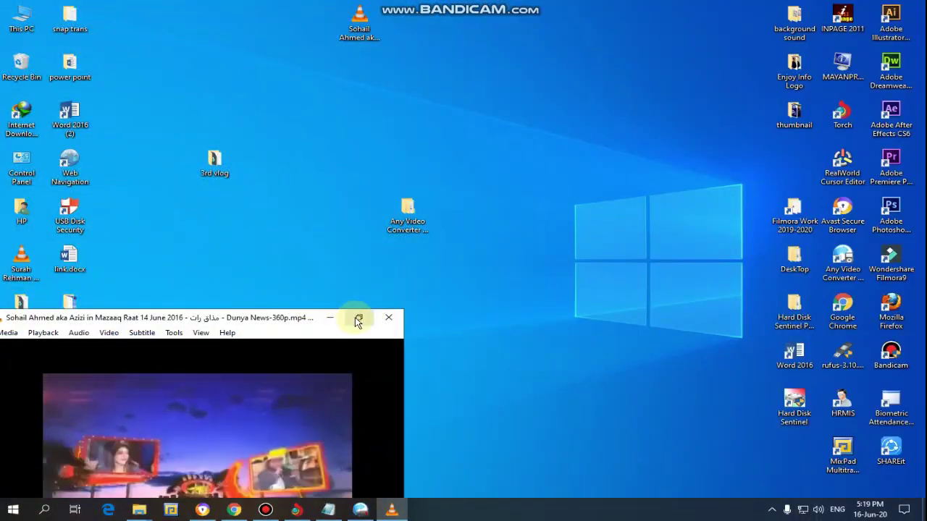
pyautogui.click(357, 318)
pyautogui.click(237, 492)
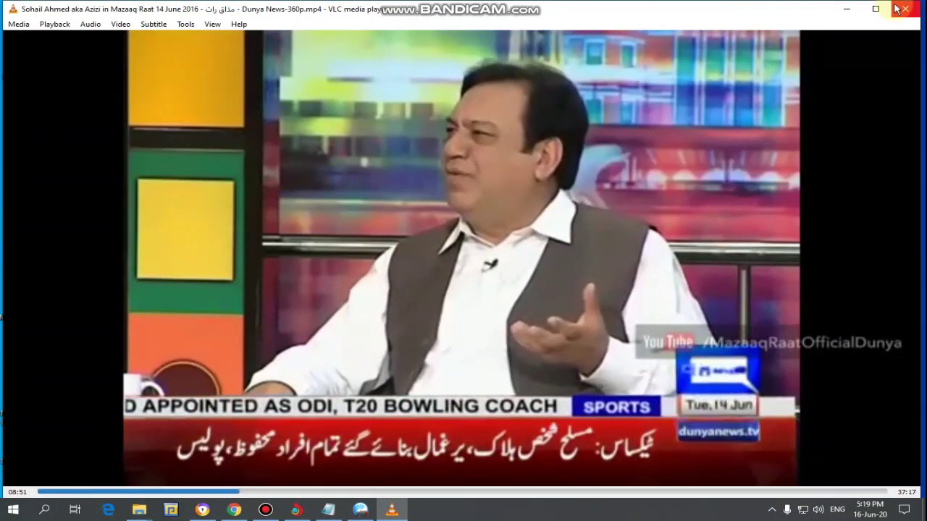
pyautogui.click(898, 8)
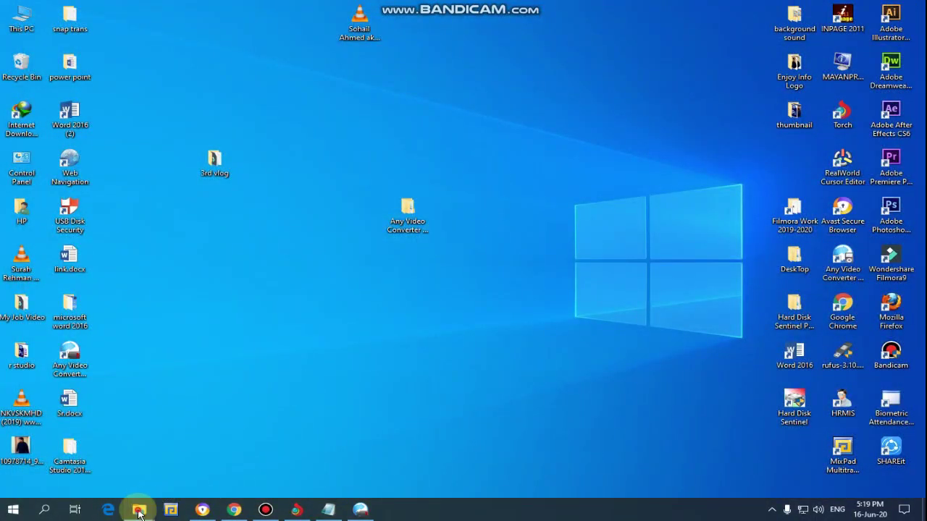
# Step: Play the converted MPEG4 file in maximised VLC, seeking to about 02:08 and 06:00, then close it
pyautogui.moveTo(139, 513)
pyautogui.click(97, 443)
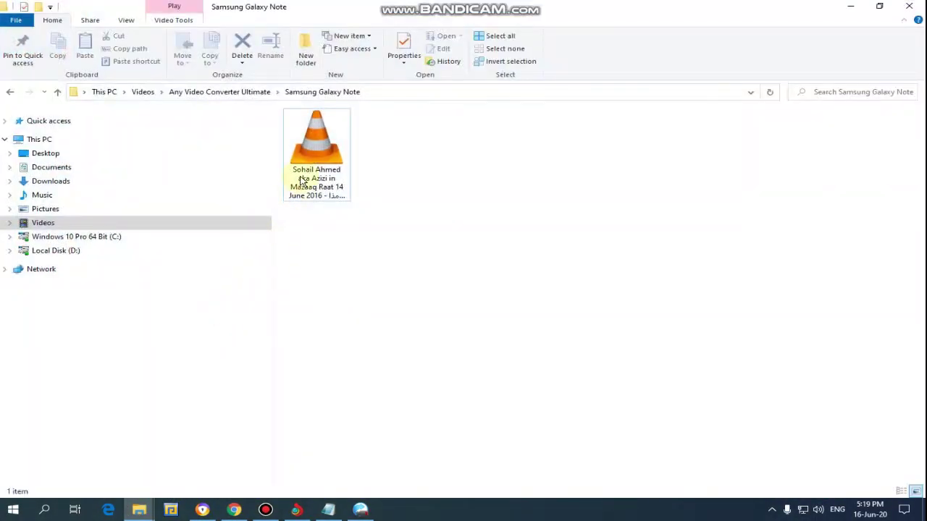
pyautogui.doubleClick(304, 179)
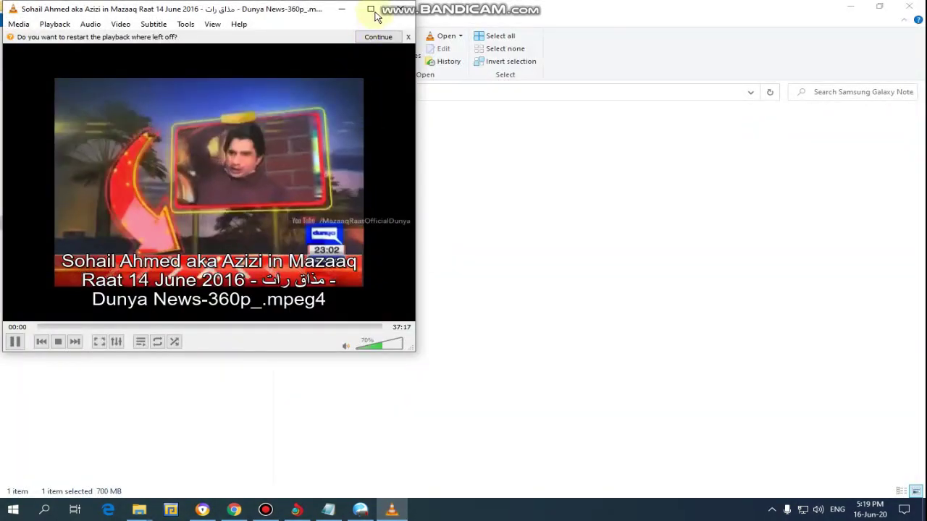
pyautogui.click(384, 10)
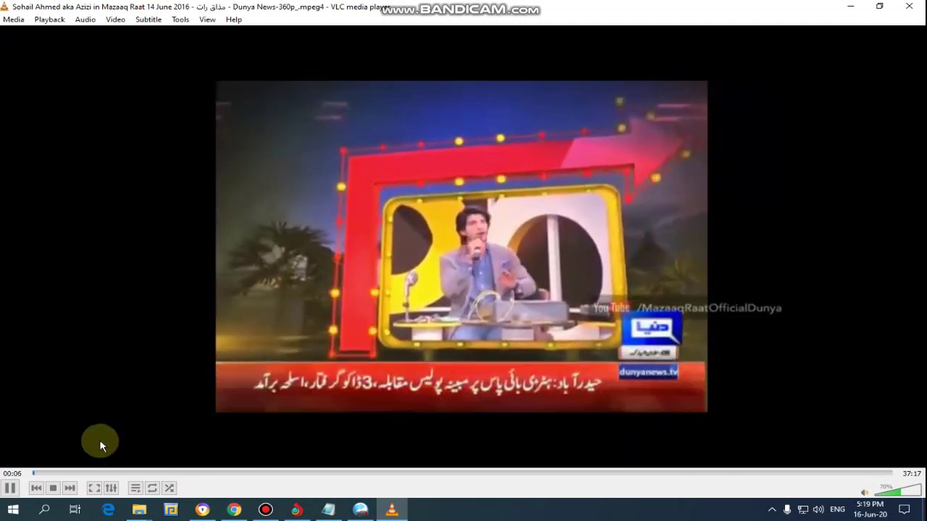
pyautogui.click(81, 473)
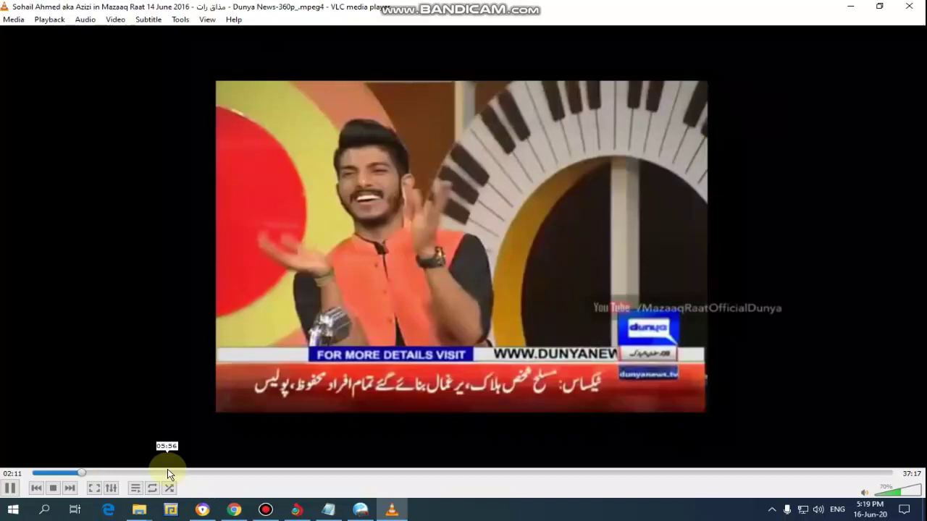
pyautogui.click(169, 473)
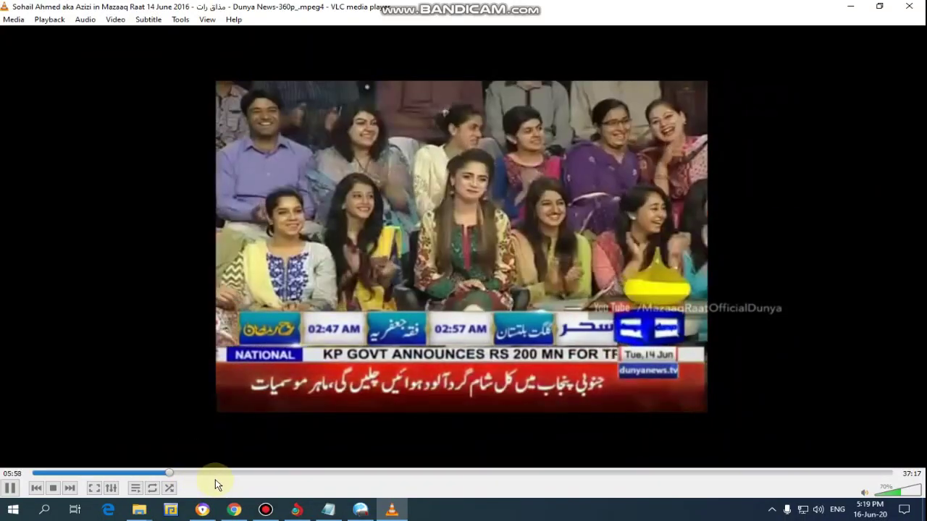
pyautogui.click(909, 6)
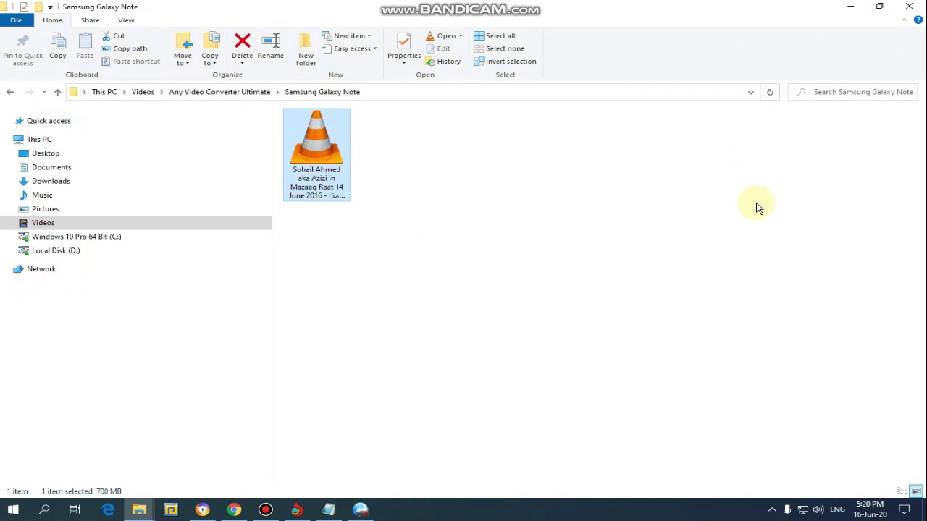
# Step: Minimise File Explorer and restore the converter window with the Completed Mazaaq Raat job
pyautogui.click(849, 6)
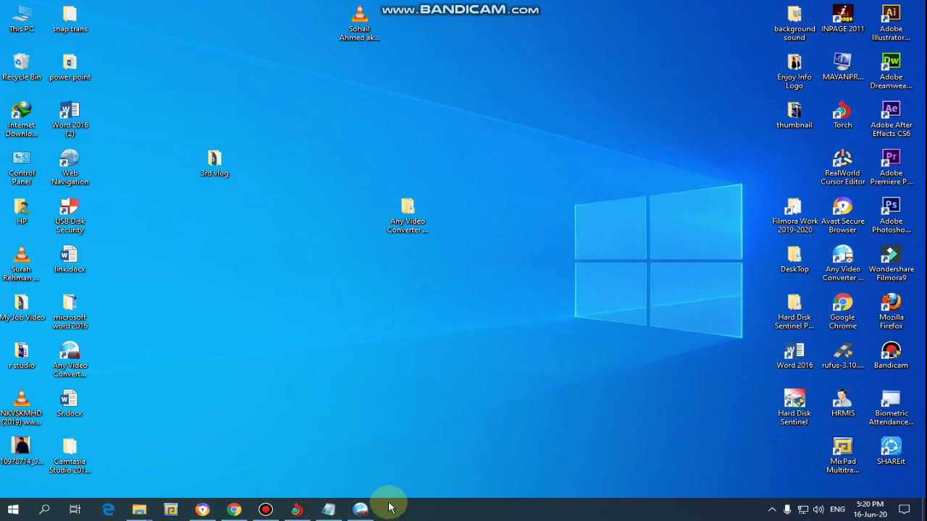
pyautogui.click(362, 510)
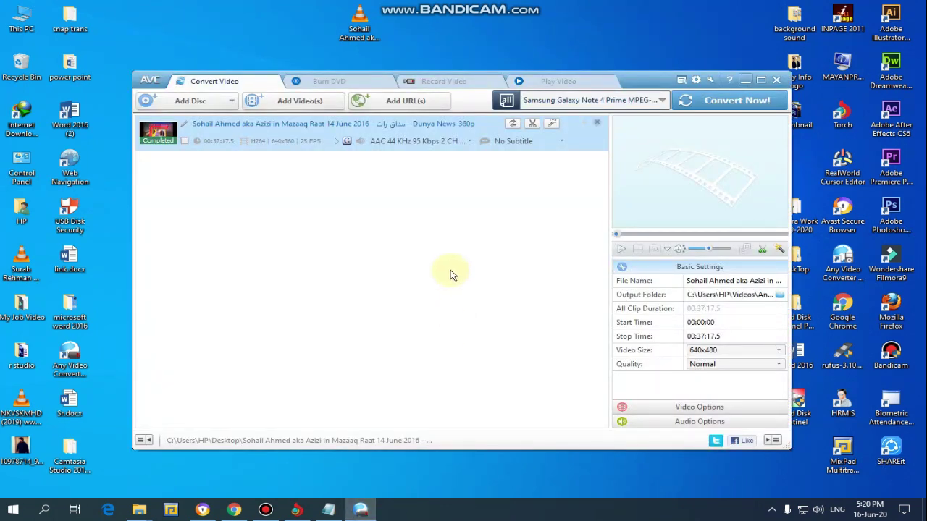